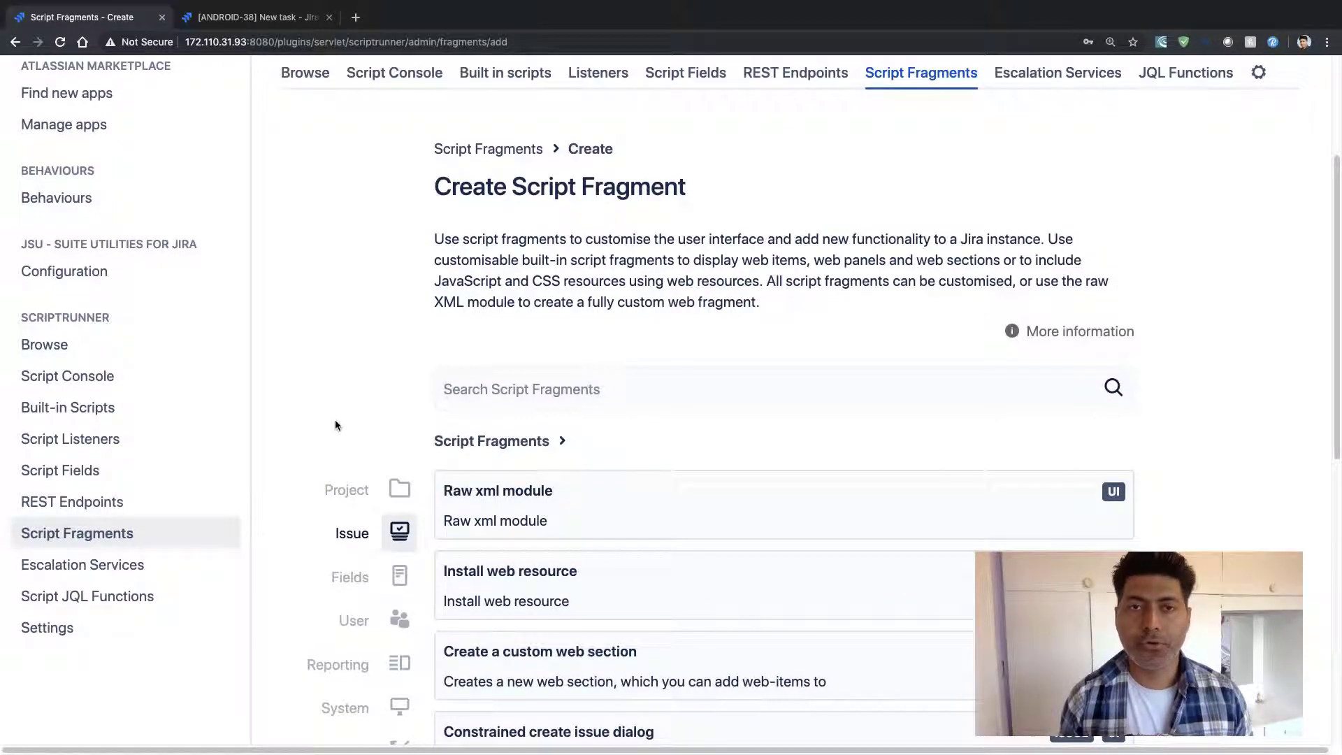
- Review the additional actions offered on issue ANDROID-38, reload the issue page, and review the actions again
{"action": "scroll", "coordinate": [335, 422], "scroll_direction": "down", "scroll_amount": 1}
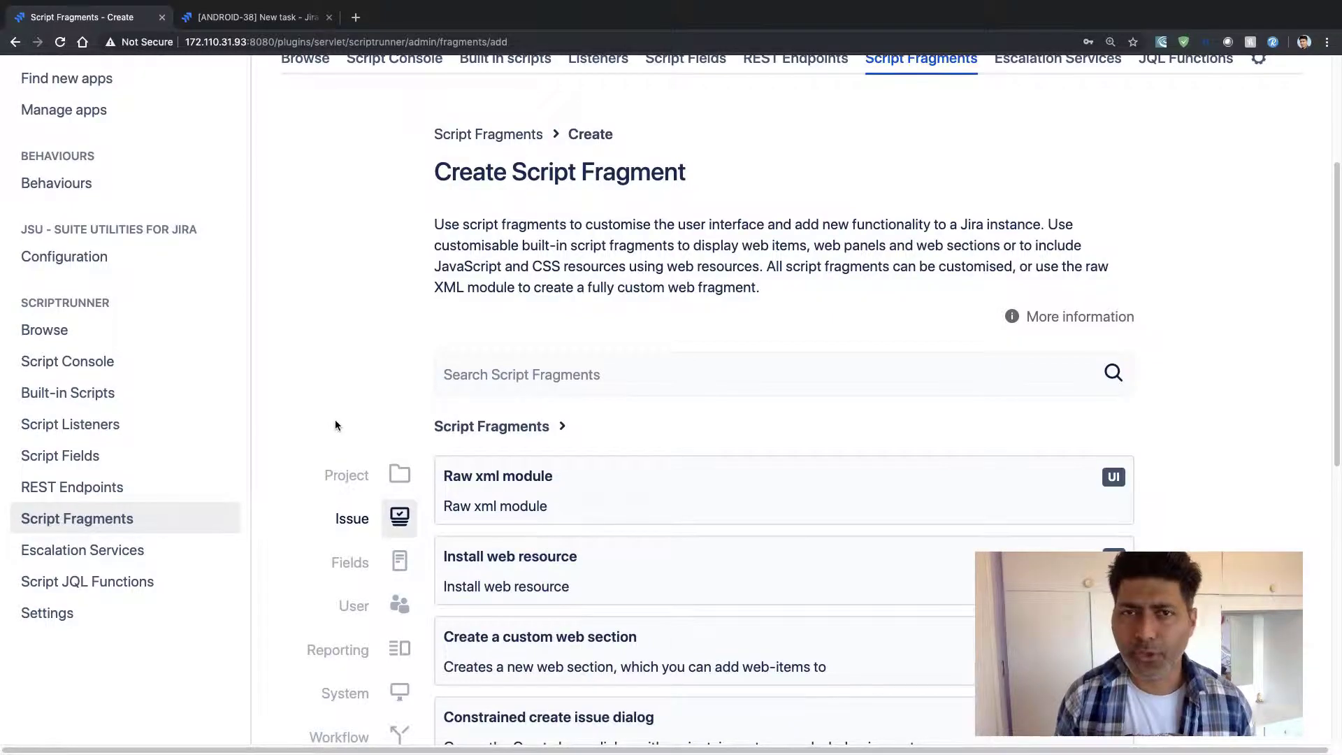
{"action": "key", "text": "ctrl+Tab"}
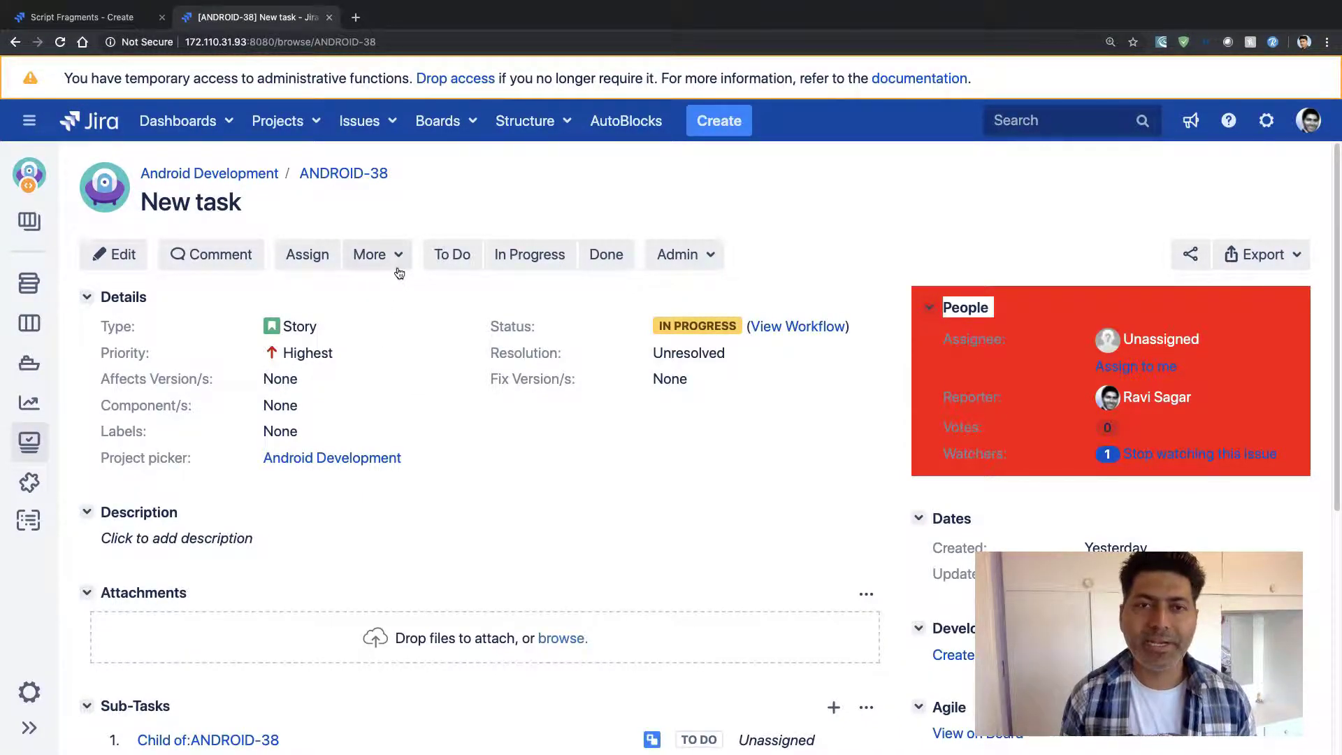
{"action": "left_click", "coordinate": [352, 353]}
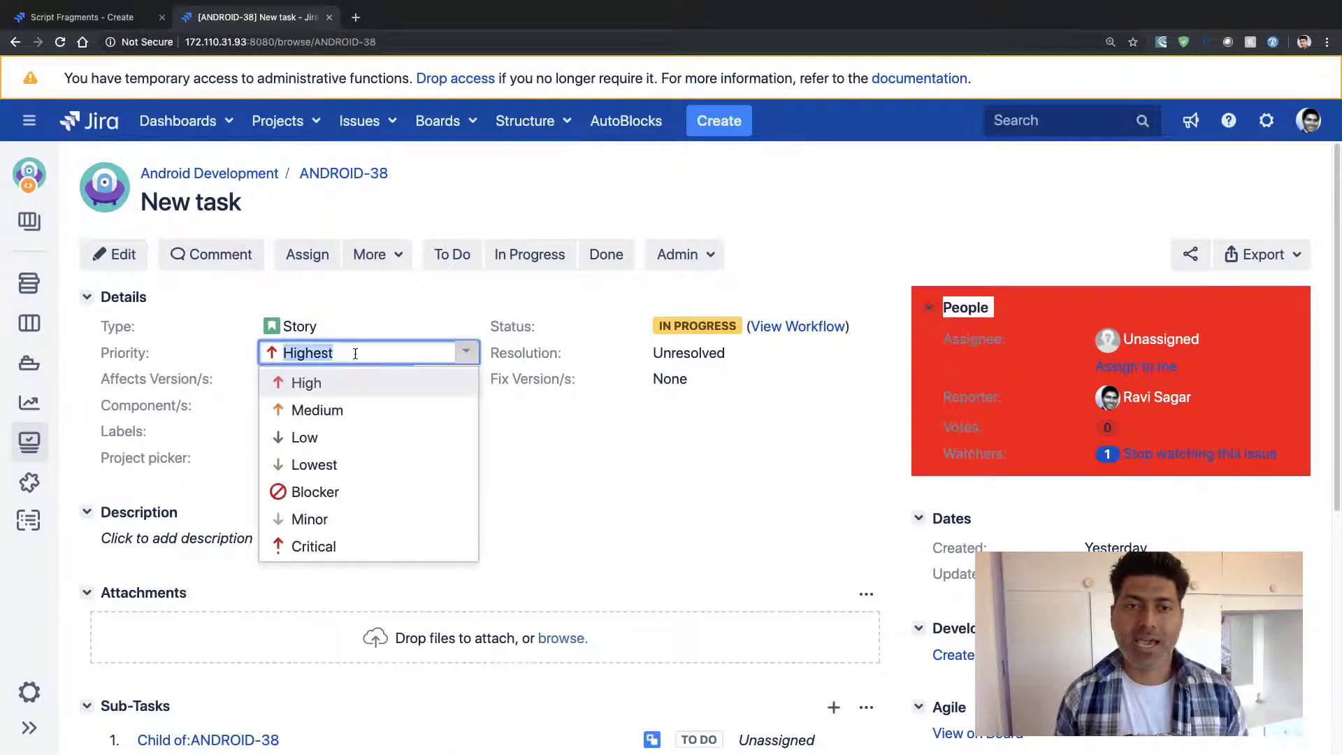
{"action": "key", "text": "Escape"}
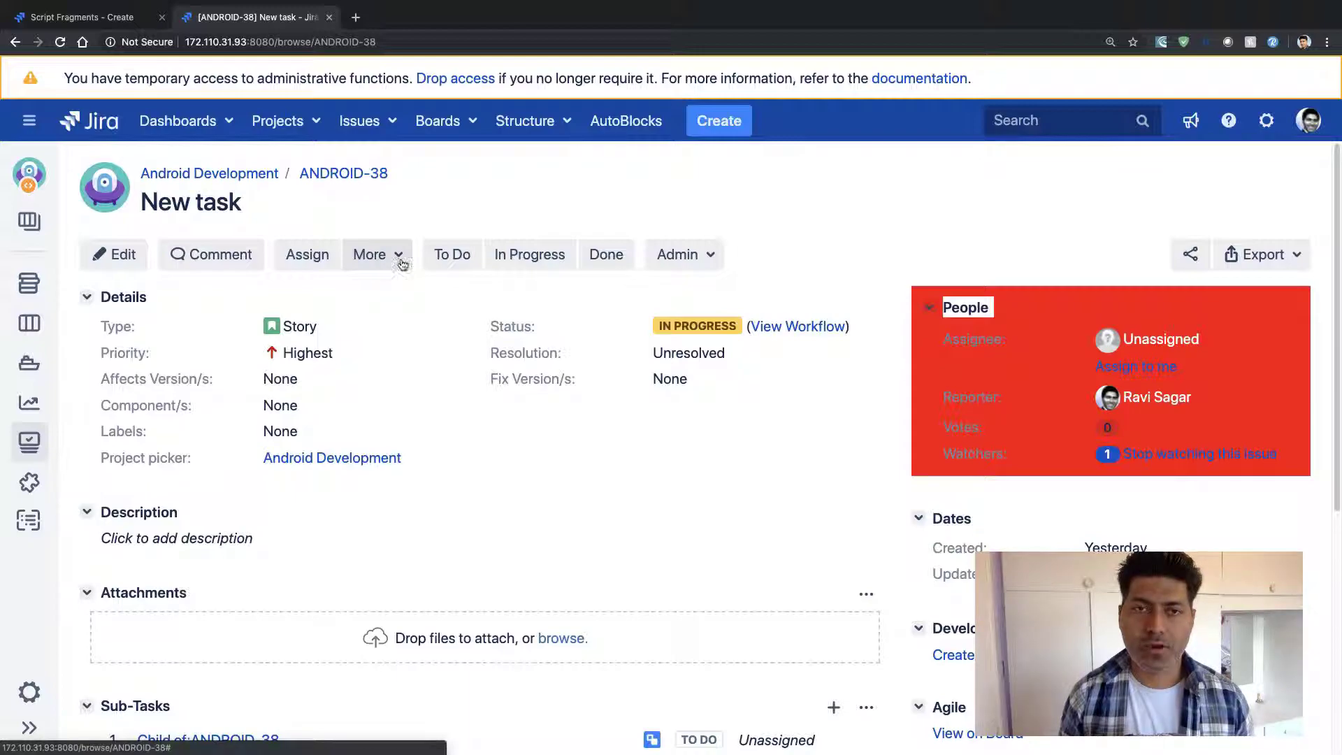
{"action": "left_click", "coordinate": [399, 262]}
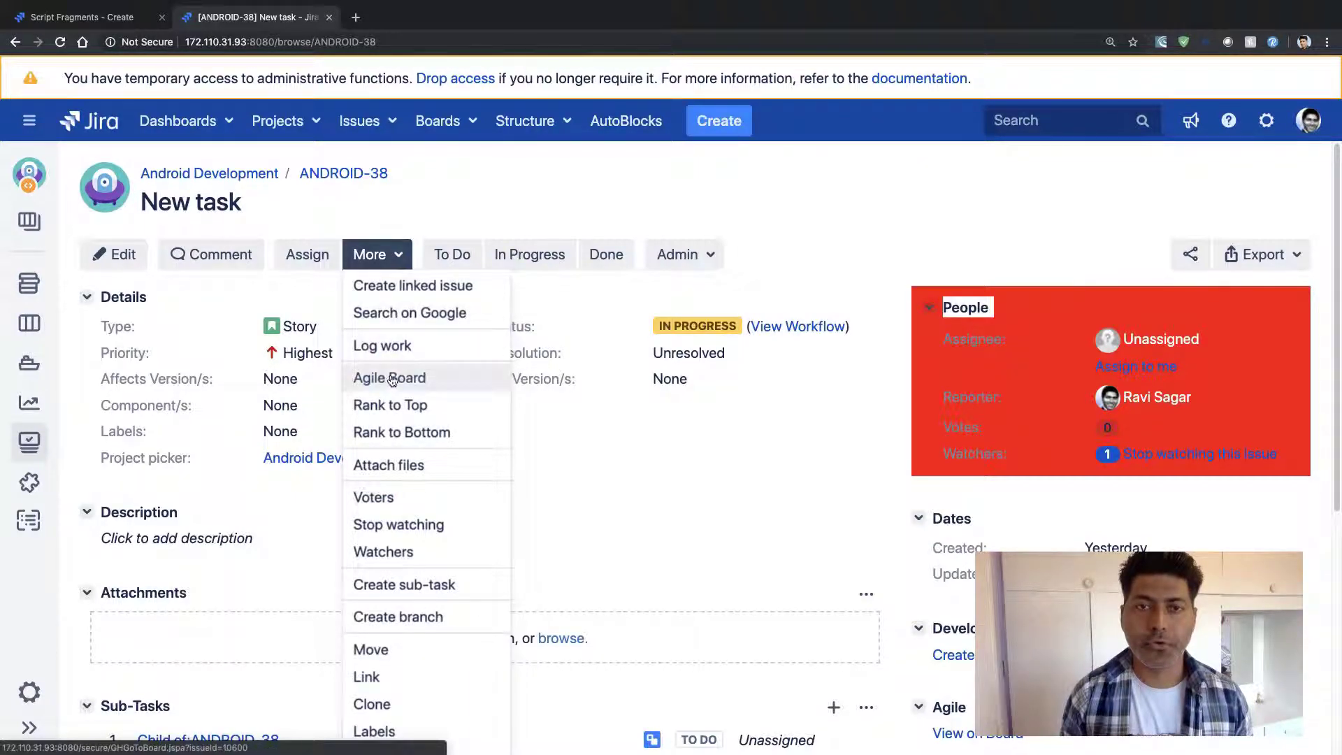
{"action": "left_click", "coordinate": [268, 528]}
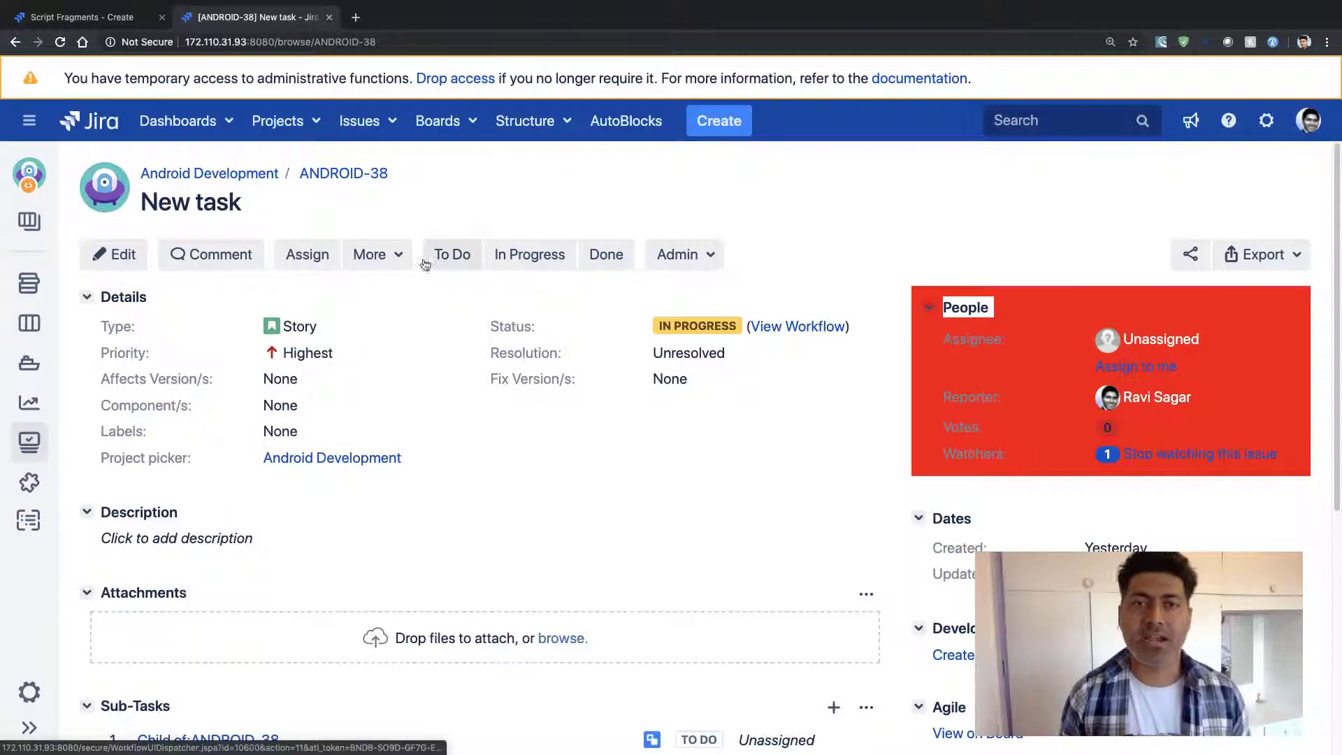
{"action": "left_click", "coordinate": [55, 49]}
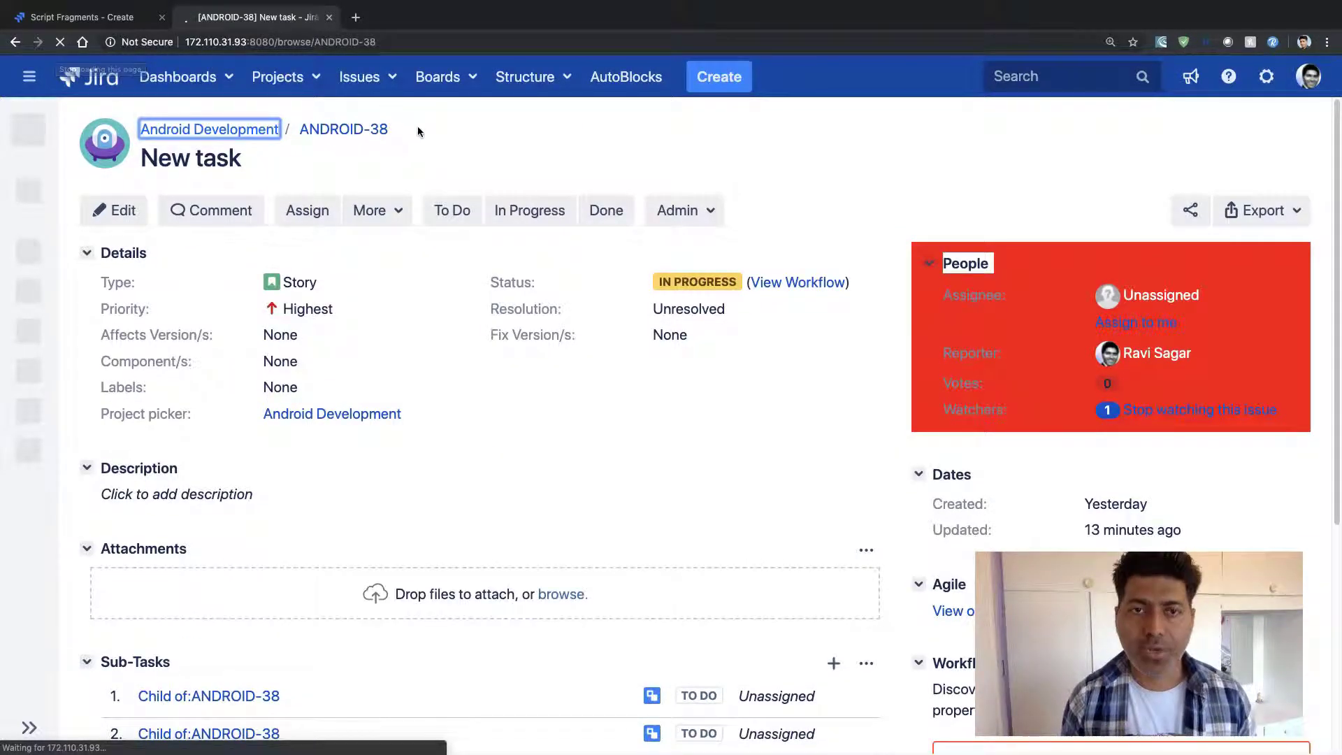
{"action": "left_click", "coordinate": [391, 216]}
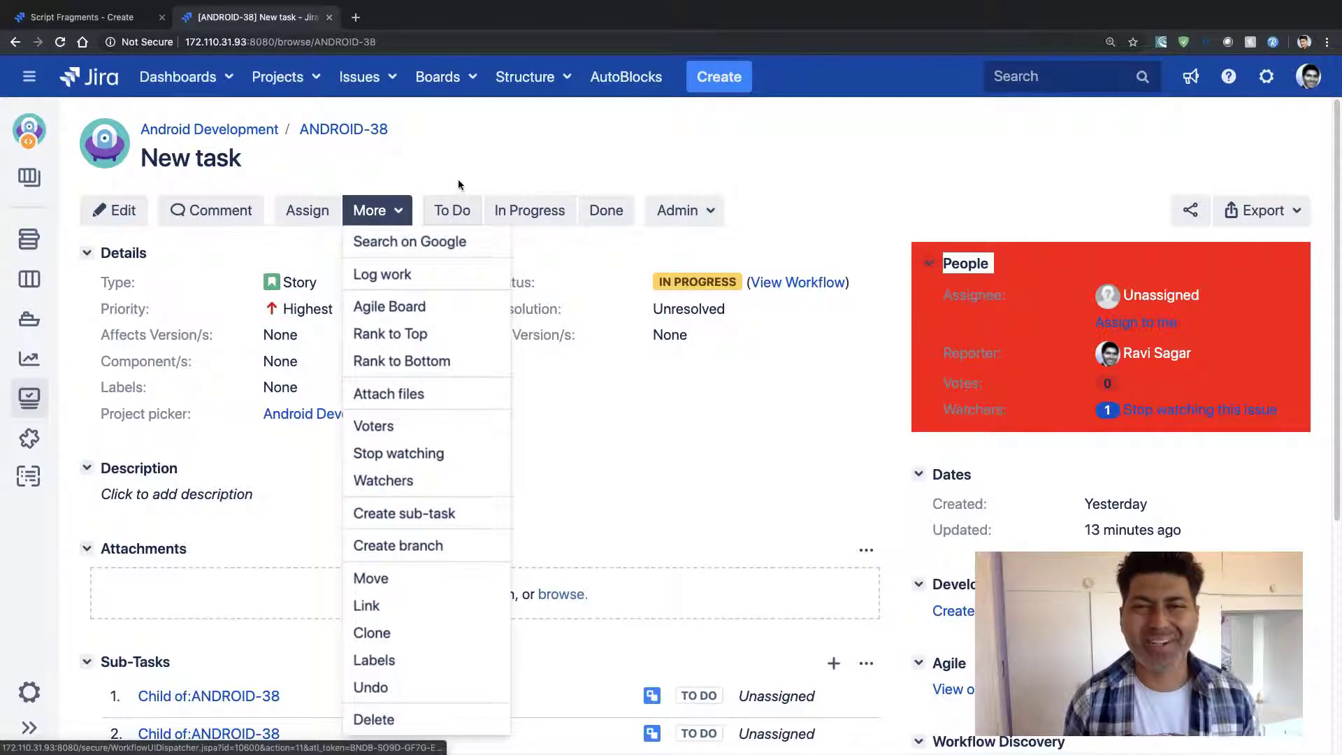
{"action": "left_click", "coordinate": [461, 161]}
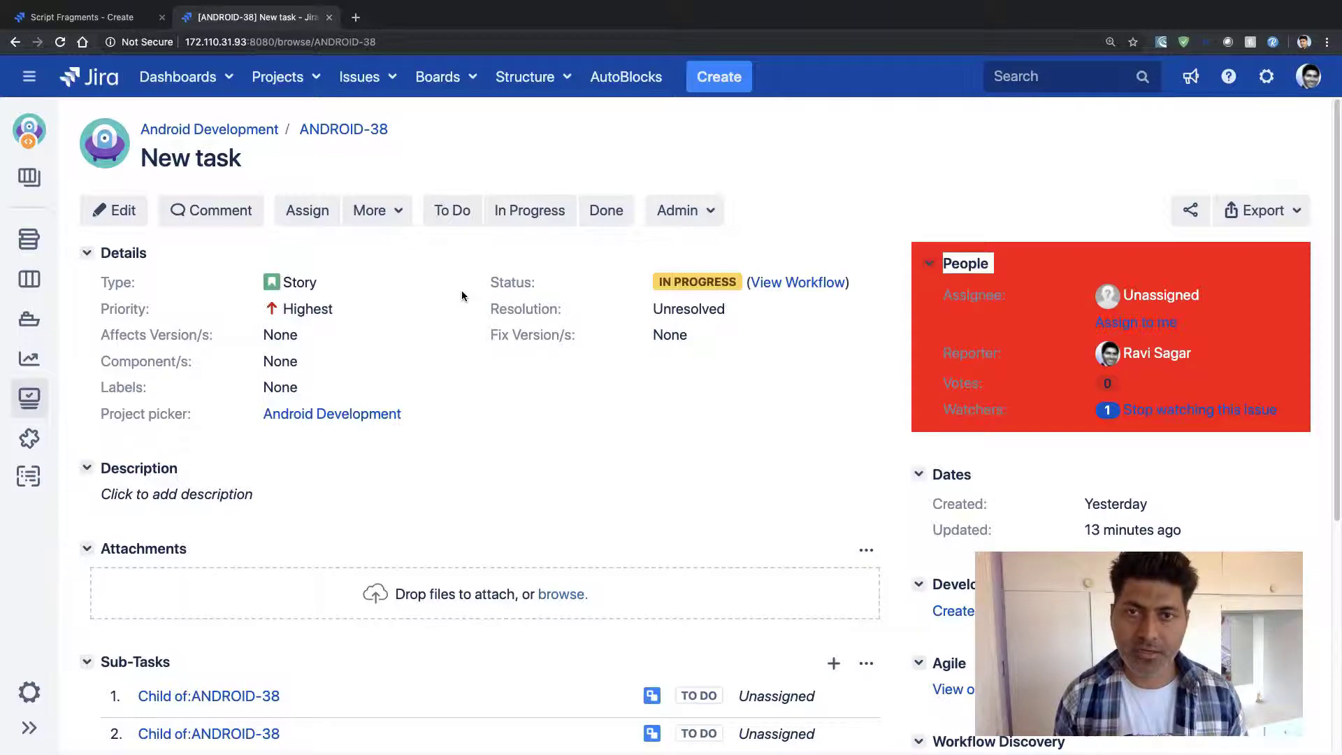
- Set the priority of issue ANDROID-38 to Low and check its list of additional actions again
{"action": "left_click", "coordinate": [350, 308]}
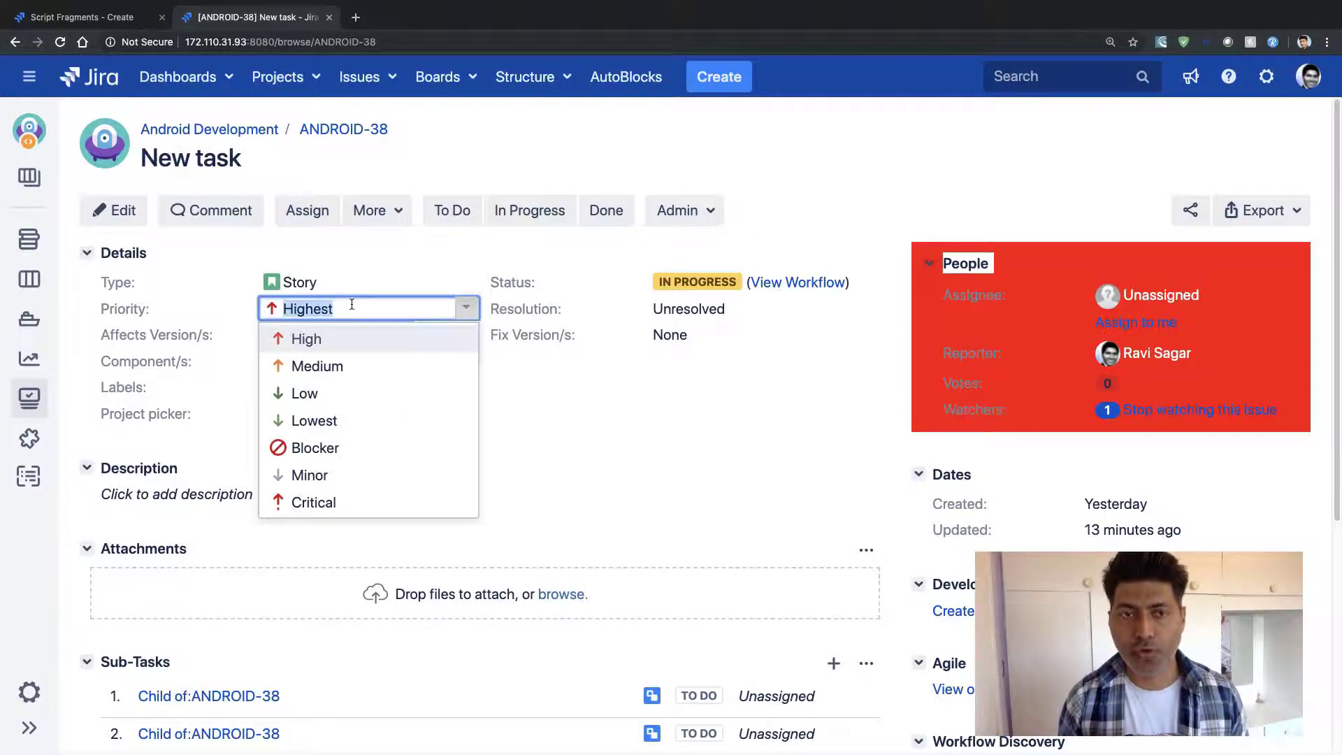
{"action": "left_click", "coordinate": [330, 395]}
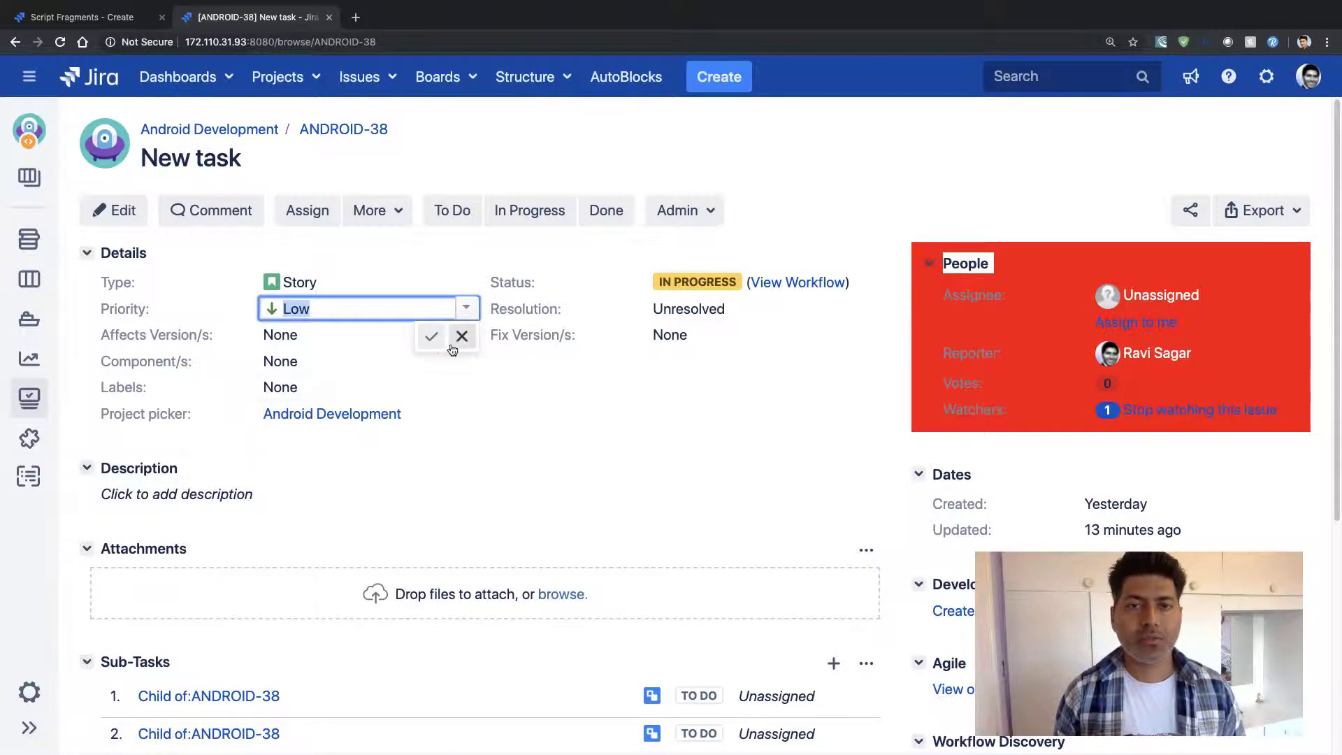
{"action": "left_click", "coordinate": [429, 340]}
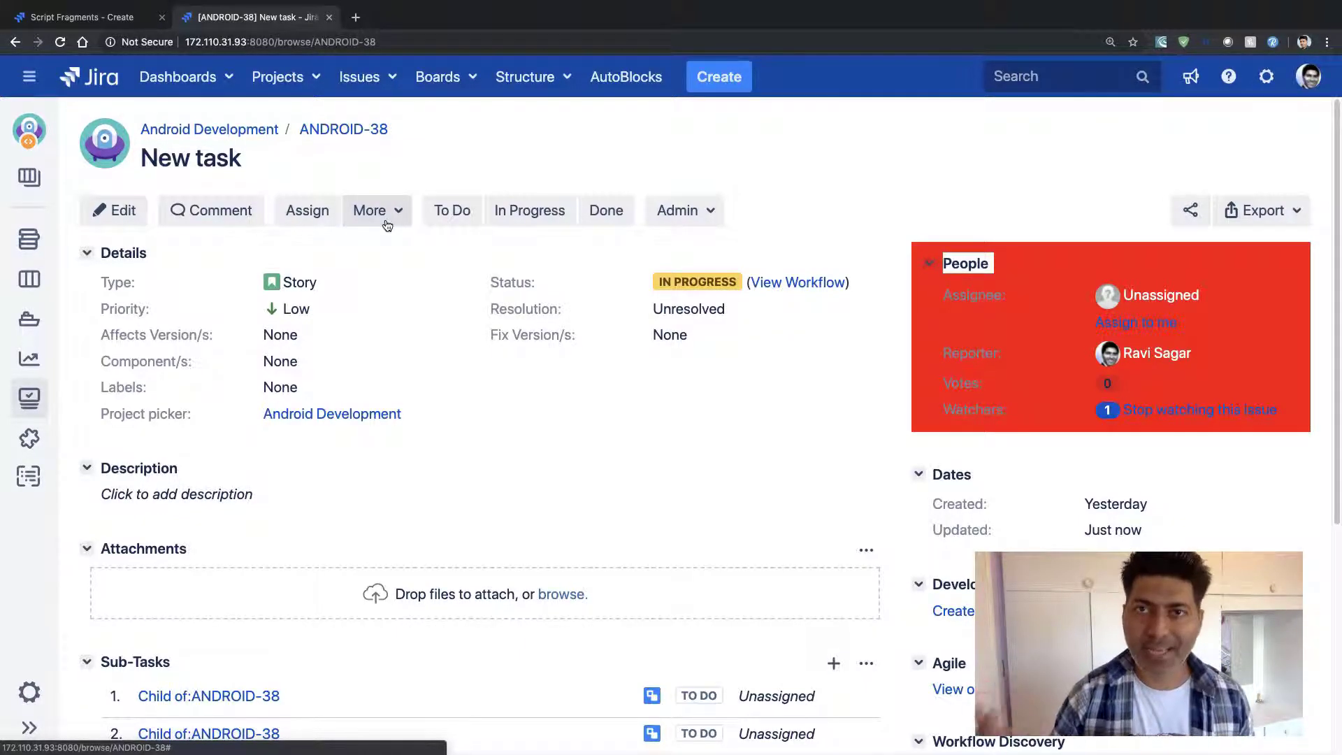
{"action": "left_click", "coordinate": [388, 224]}
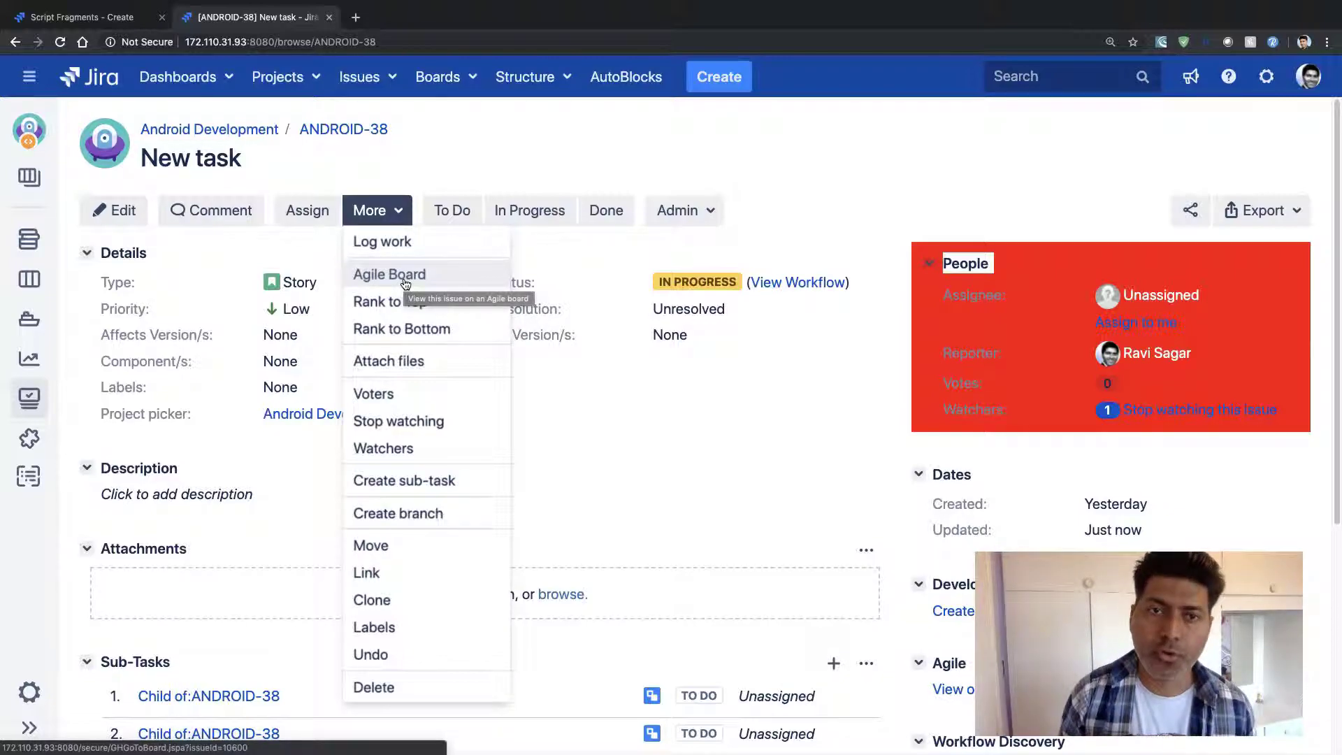
{"action": "left_click", "coordinate": [498, 141]}
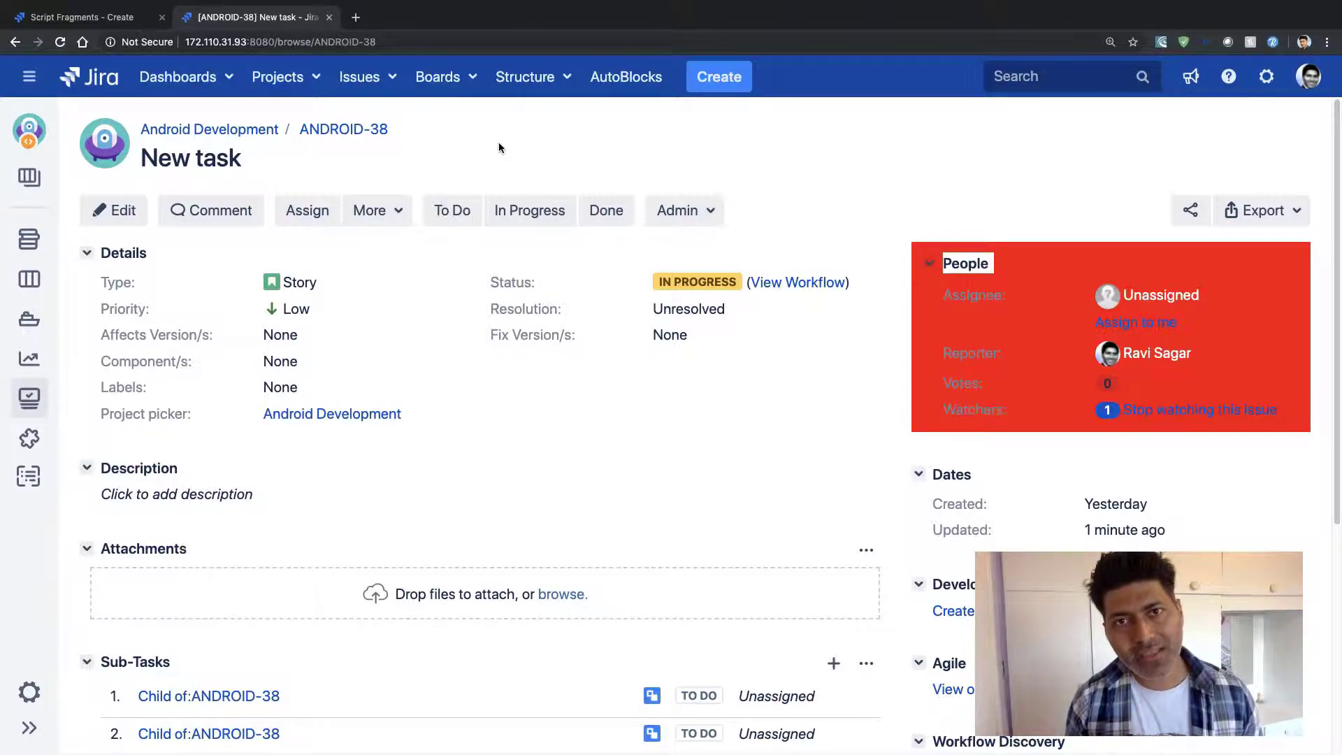
- Return to the script fragment creation page and start a new Constrained create issue dialog fragment
{"action": "key", "text": "ctrl+shift+Tab"}
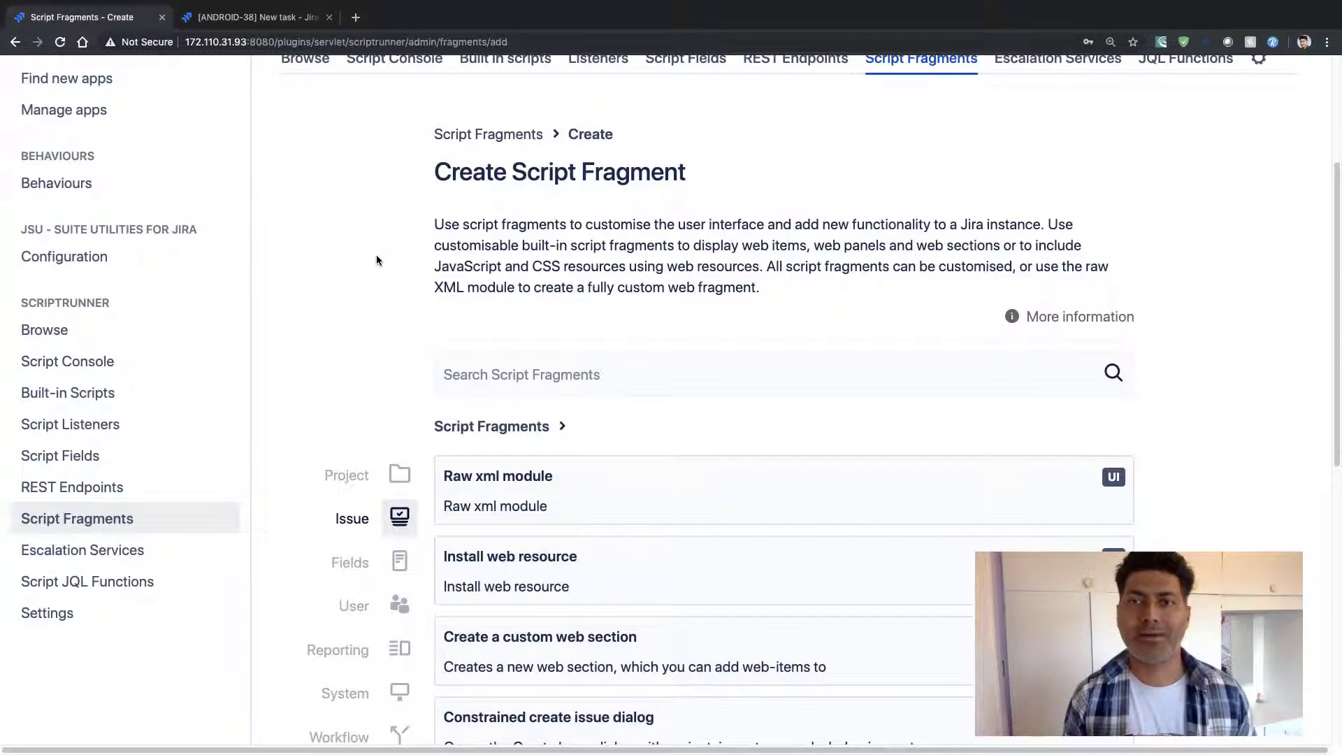
{"action": "scroll", "coordinate": [376, 260], "scroll_direction": "up", "scroll_amount": 1}
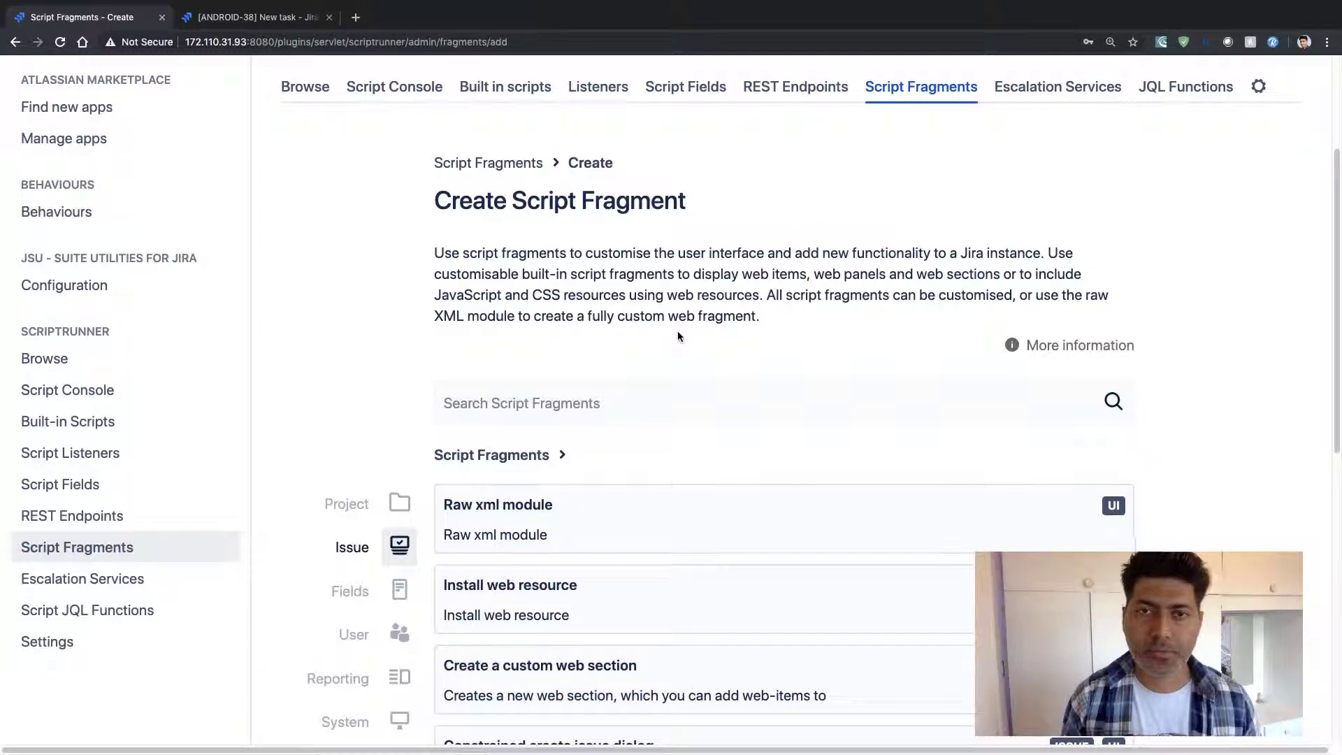
{"action": "scroll", "coordinate": [678, 336], "scroll_direction": "down", "scroll_amount": 1}
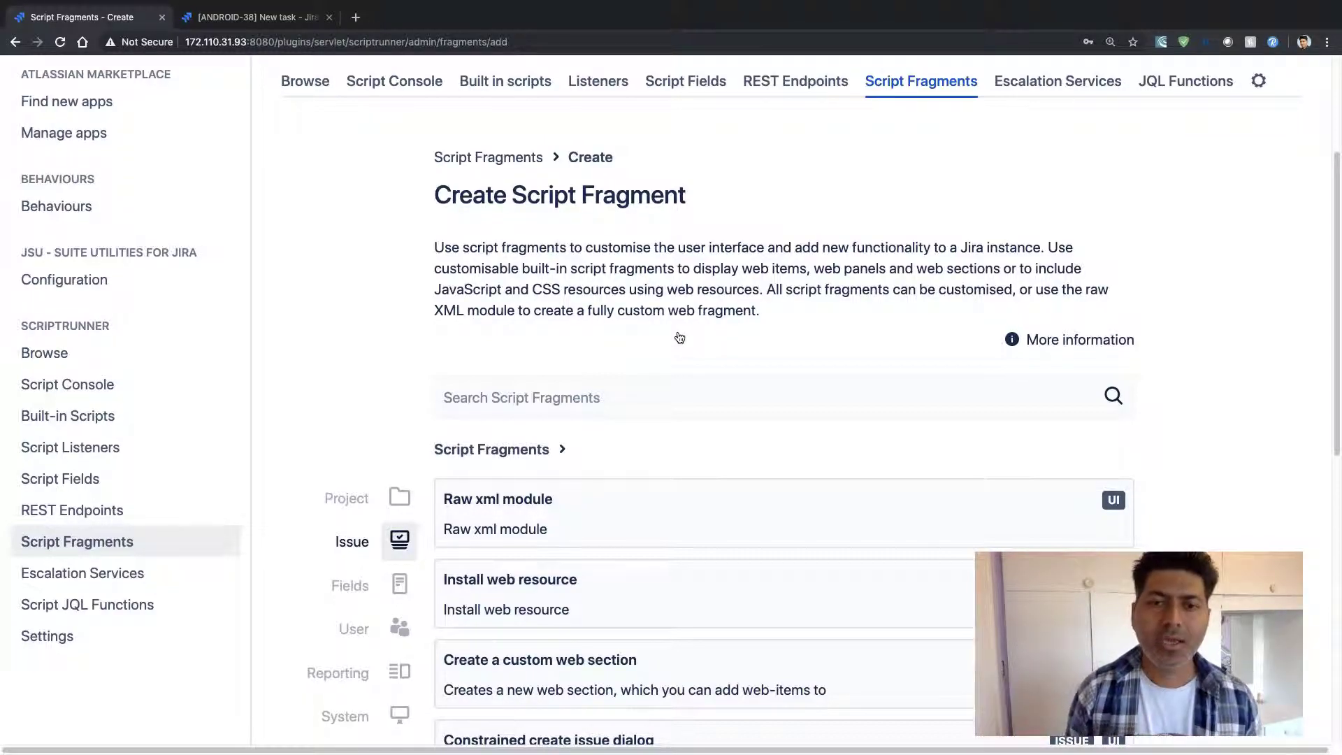
{"action": "scroll", "coordinate": [679, 337], "scroll_direction": "down", "scroll_amount": 1}
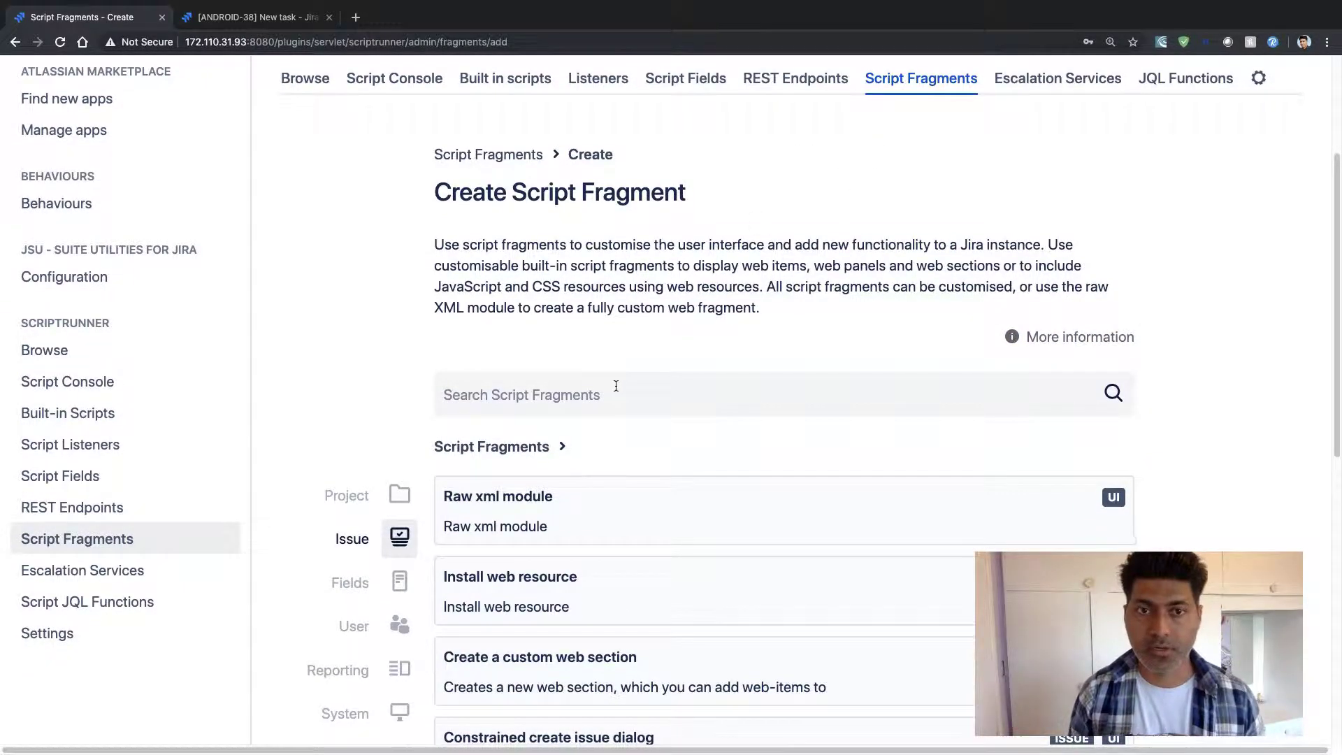
{"action": "scroll", "coordinate": [616, 388], "scroll_direction": "down", "scroll_amount": 1}
{"action": "scroll", "coordinate": [616, 390], "scroll_direction": "down", "scroll_amount": 5}
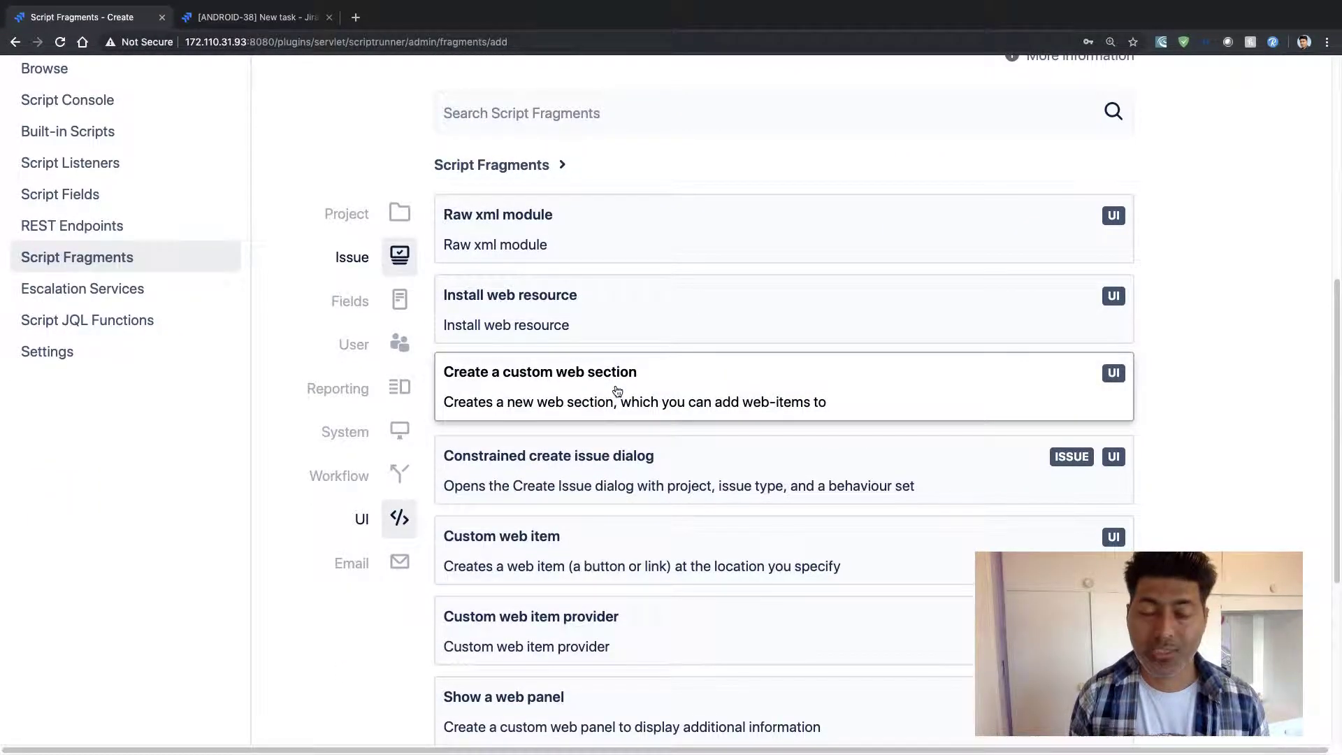
{"action": "scroll", "coordinate": [616, 390], "scroll_direction": "down", "scroll_amount": 2}
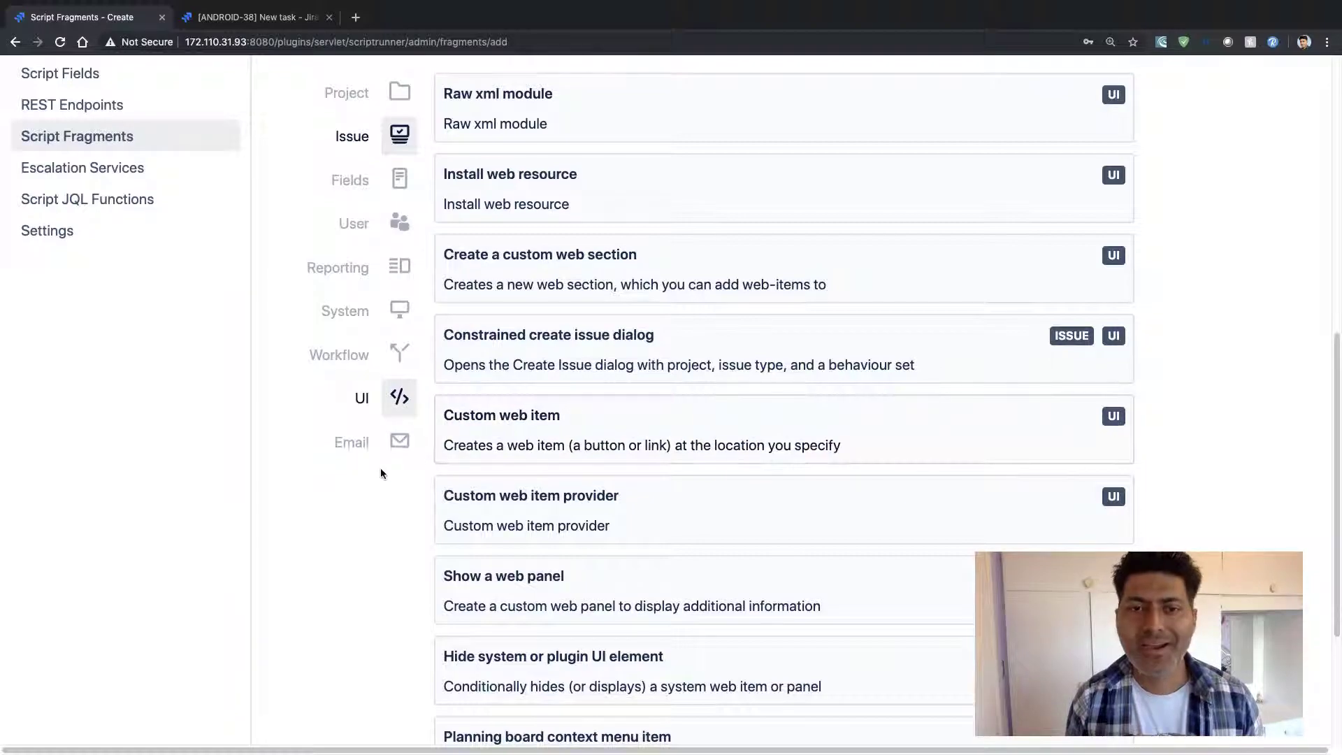
{"action": "left_click", "coordinate": [584, 369]}
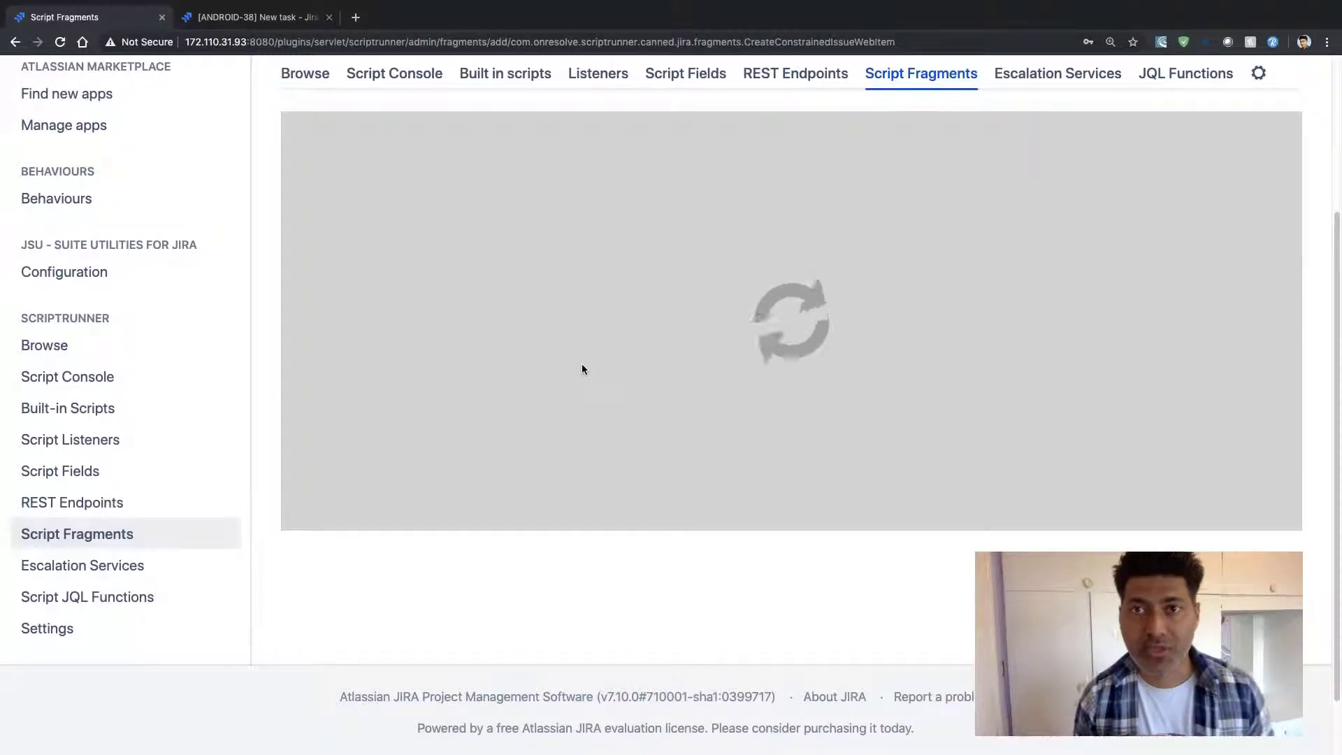
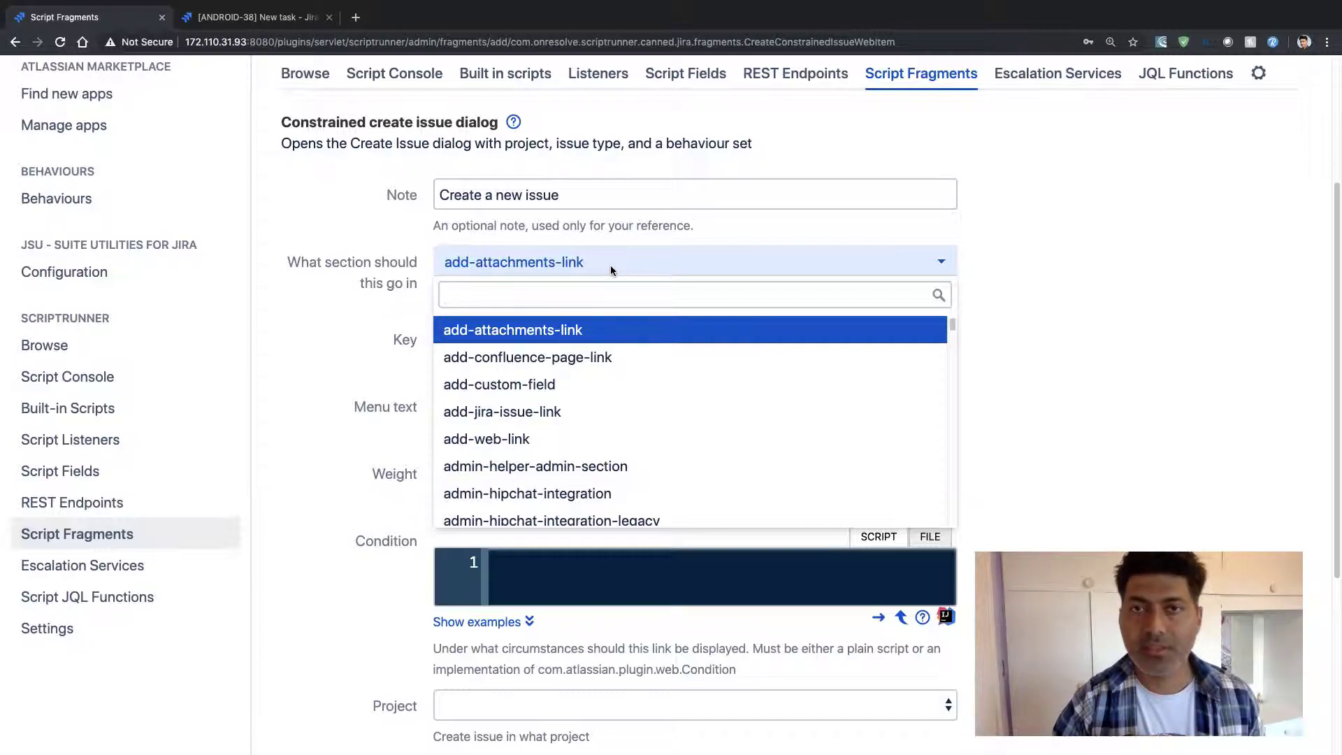
{"action": "type", "text": "oper"}
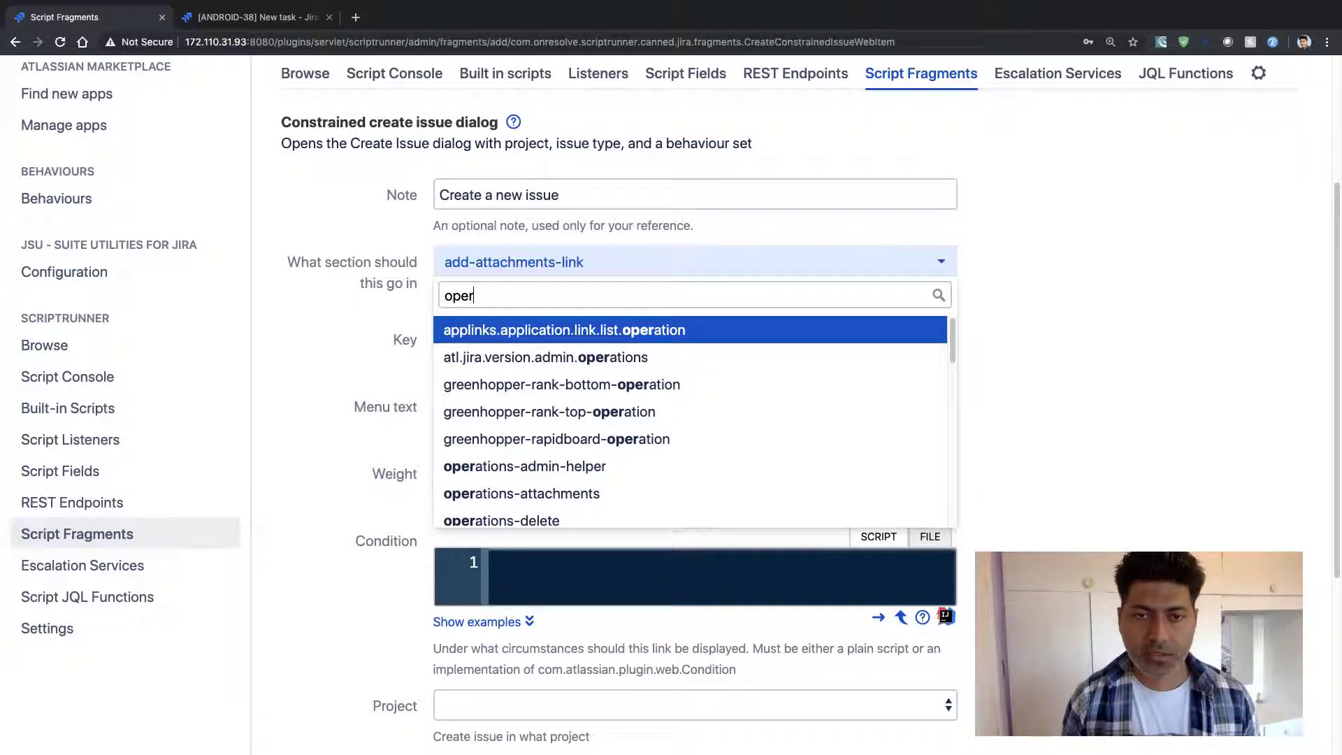
{"action": "type", "text": "ation"}
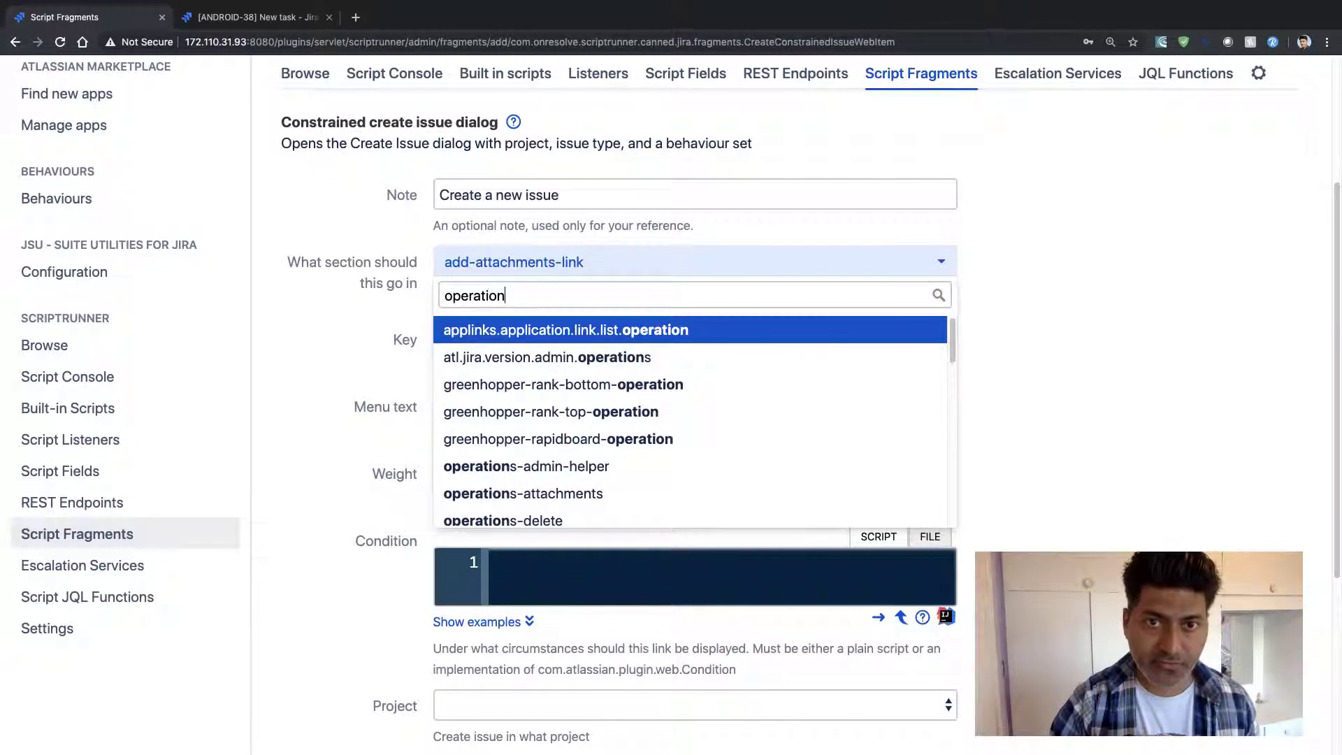
{"action": "type", "text": "-to"}
{"action": "key", "text": "BackSpace"}
{"action": "key", "text": "BackSpace"}
{"action": "key", "text": "BackSpace"}
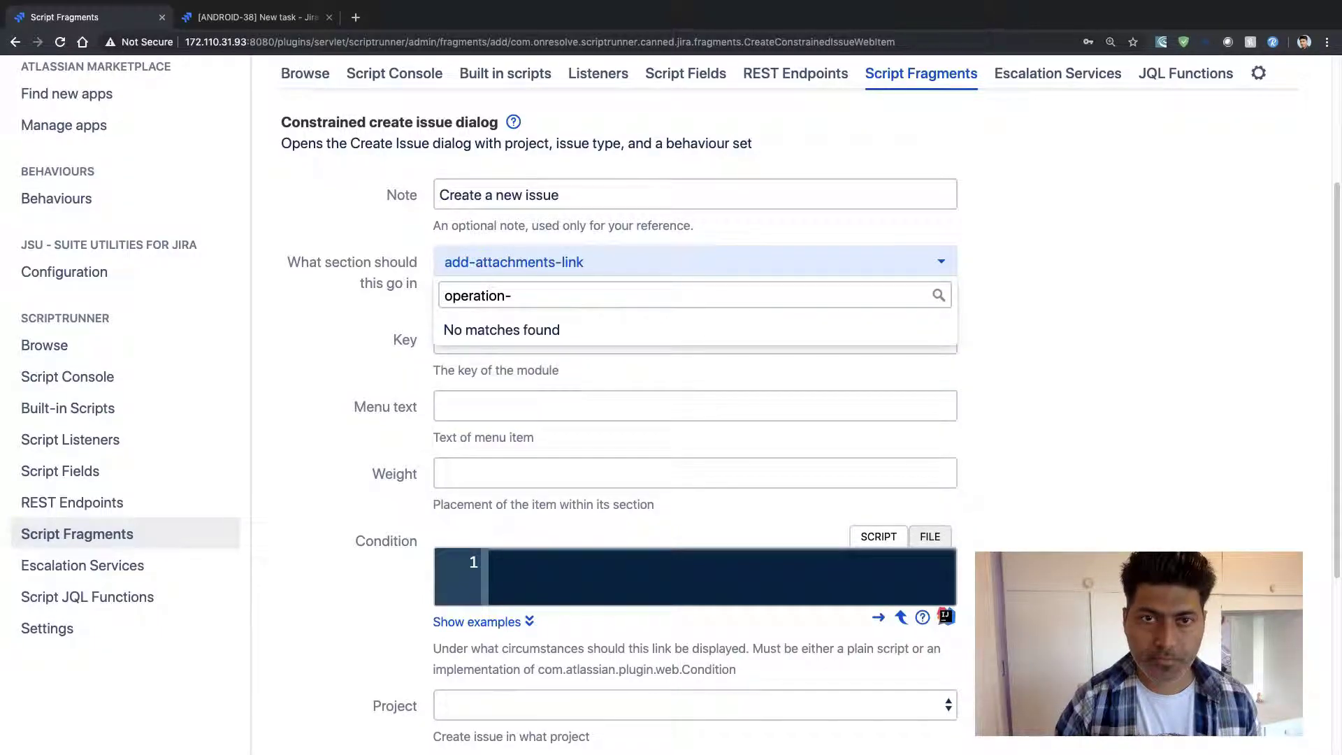
{"action": "type", "text": "to"}
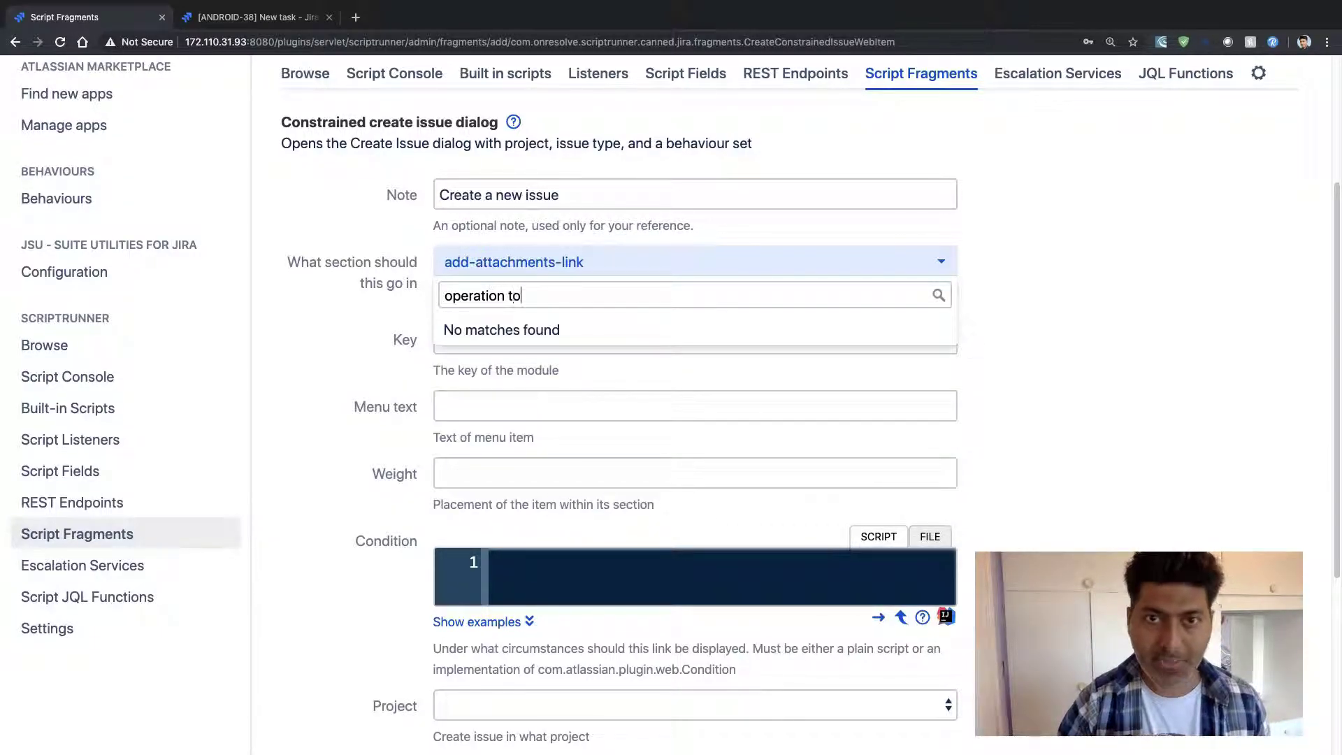
{"action": "key", "text": "BackSpace"}
{"action": "key", "text": "BackSpace"}
{"action": "key", "text": "BackSpace"}
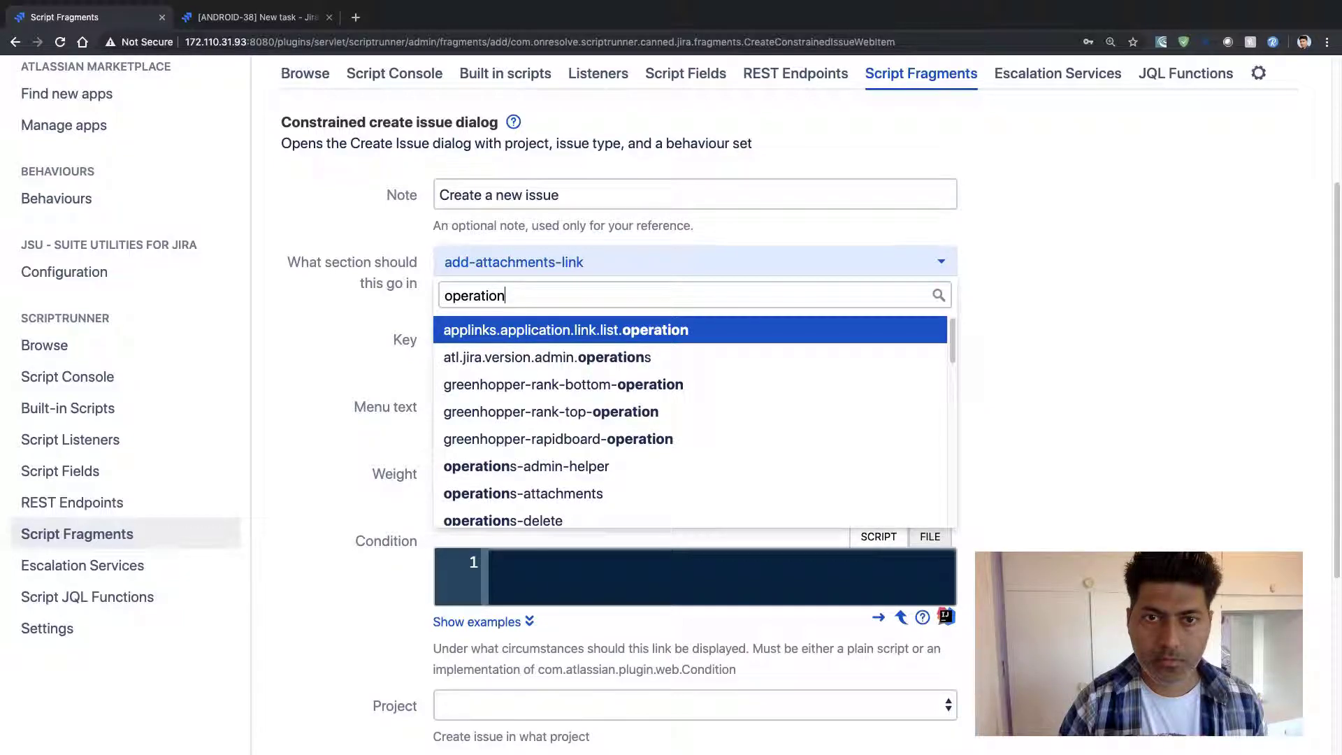
{"action": "scroll", "coordinate": [647, 428], "scroll_direction": "down", "scroll_amount": 5}
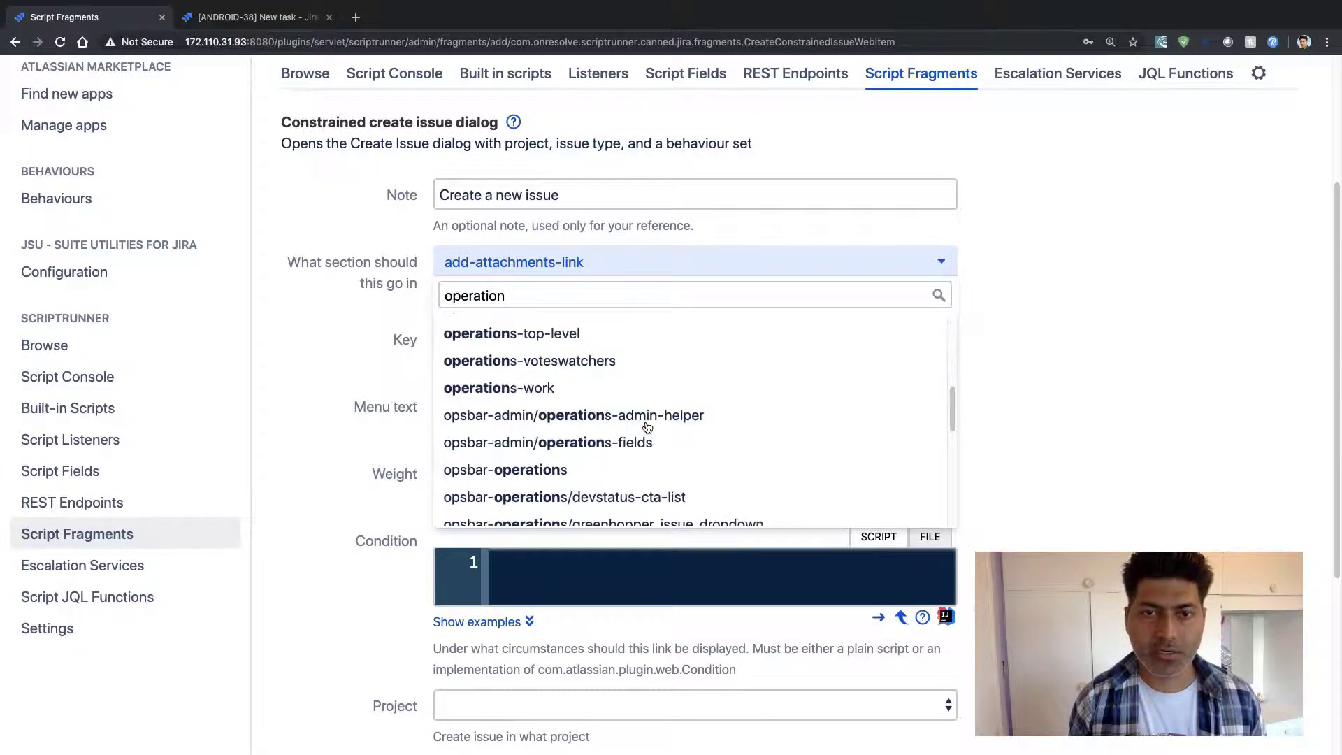
{"action": "key", "text": "ctrl+a"}
{"action": "type", "text": "jira-o"}
{"action": "key", "text": "BackSpace"}
{"action": "key", "text": "BackSpace"}
- Find operations-top-level in the section choices and set it as the section the fragment goes in
{"action": "key", "text": "ctrl+a"}
{"action": "type", "text": "opera"}
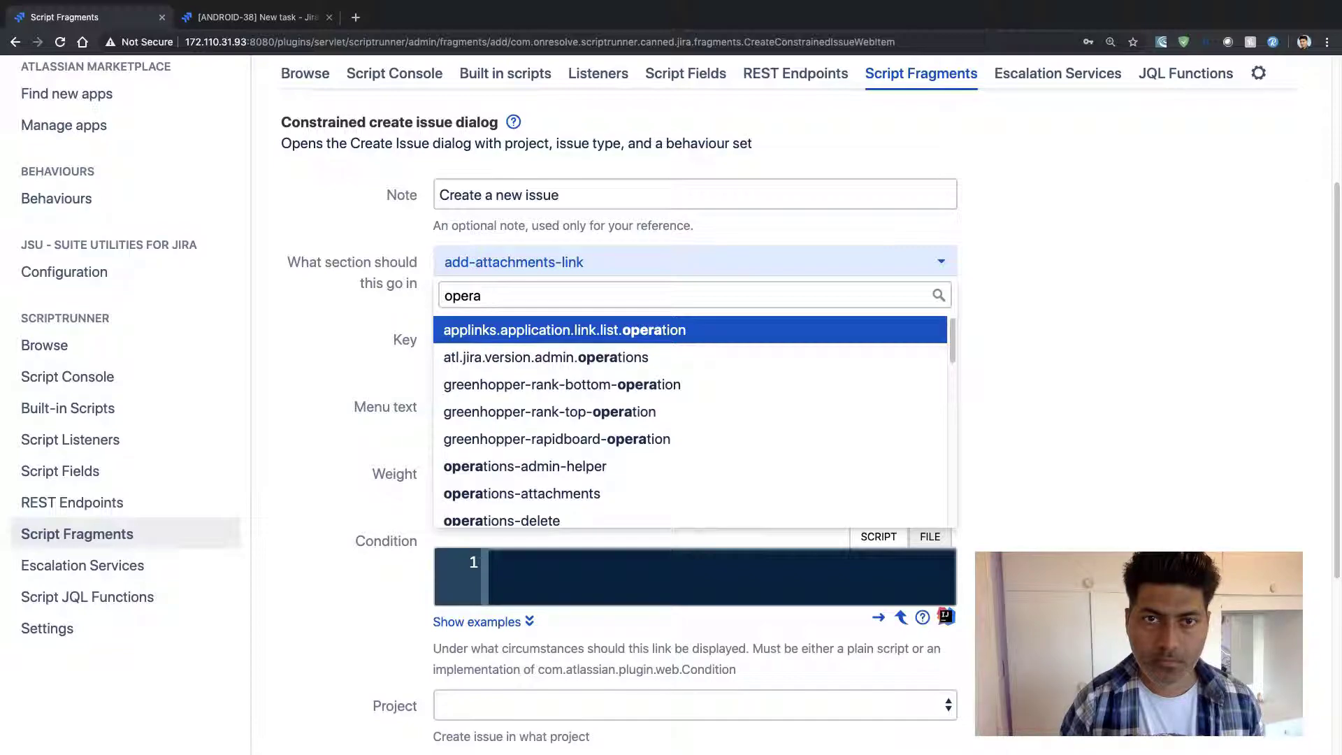
{"action": "type", "text": "tion"}
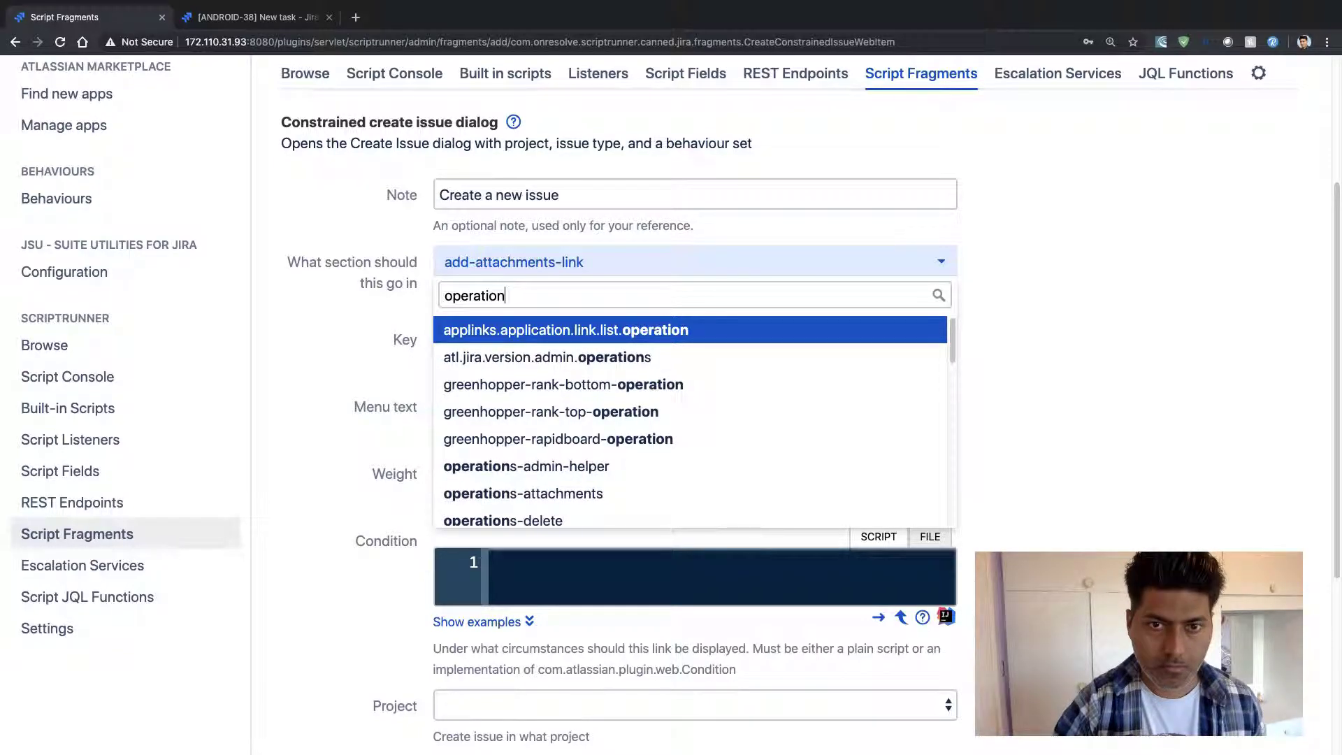
{"action": "type", "text": "-"}
{"action": "key", "text": "BackSpace"}
{"action": "type", "text": "s-to"}
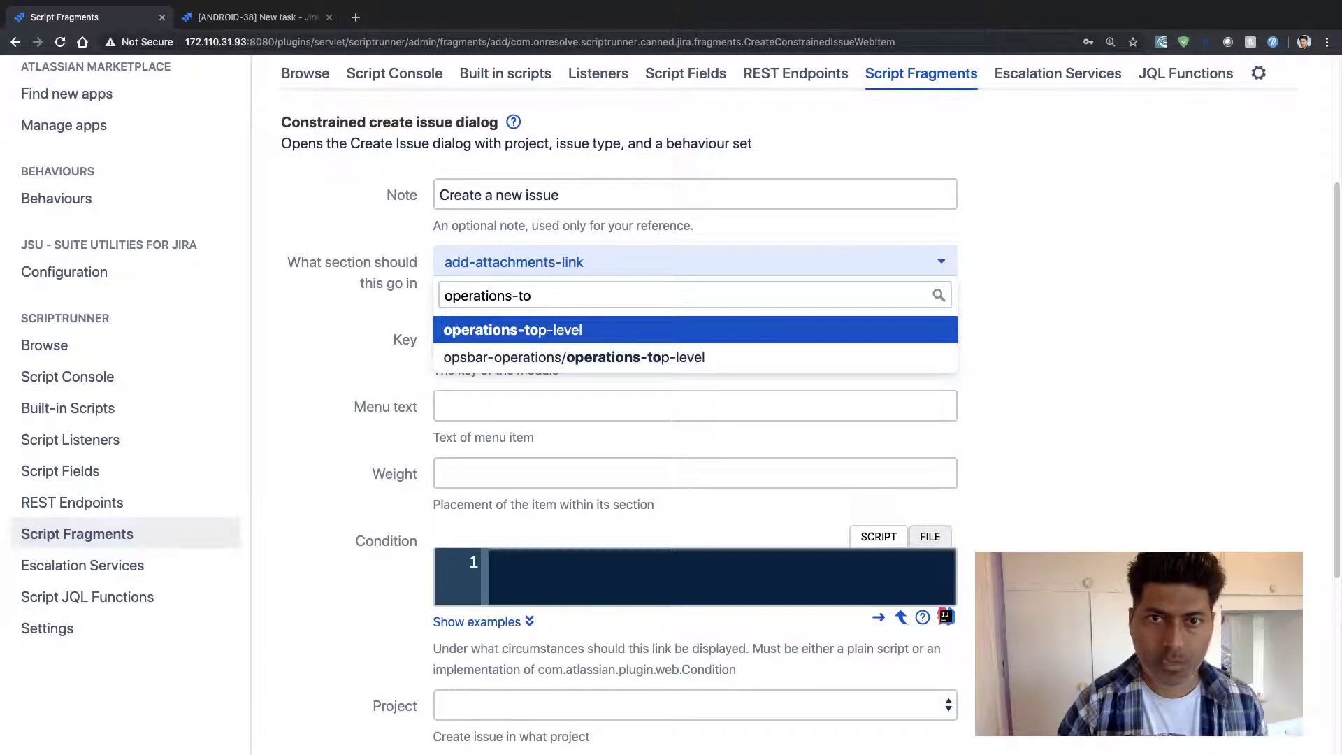
{"action": "key", "text": "Return"}
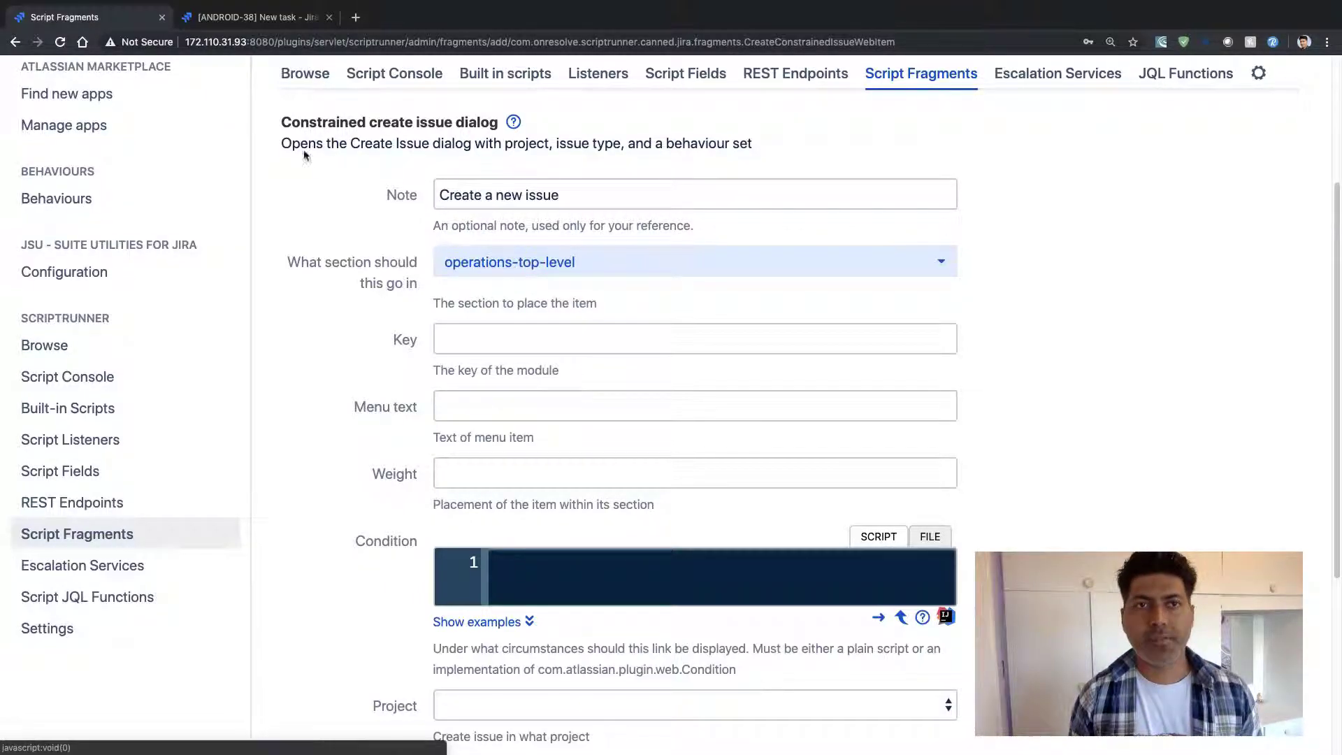
- Check where the actions of issue ANDROID-38 are grouped, and return to the script fragment form
{"action": "left_click", "coordinate": [248, 21]}
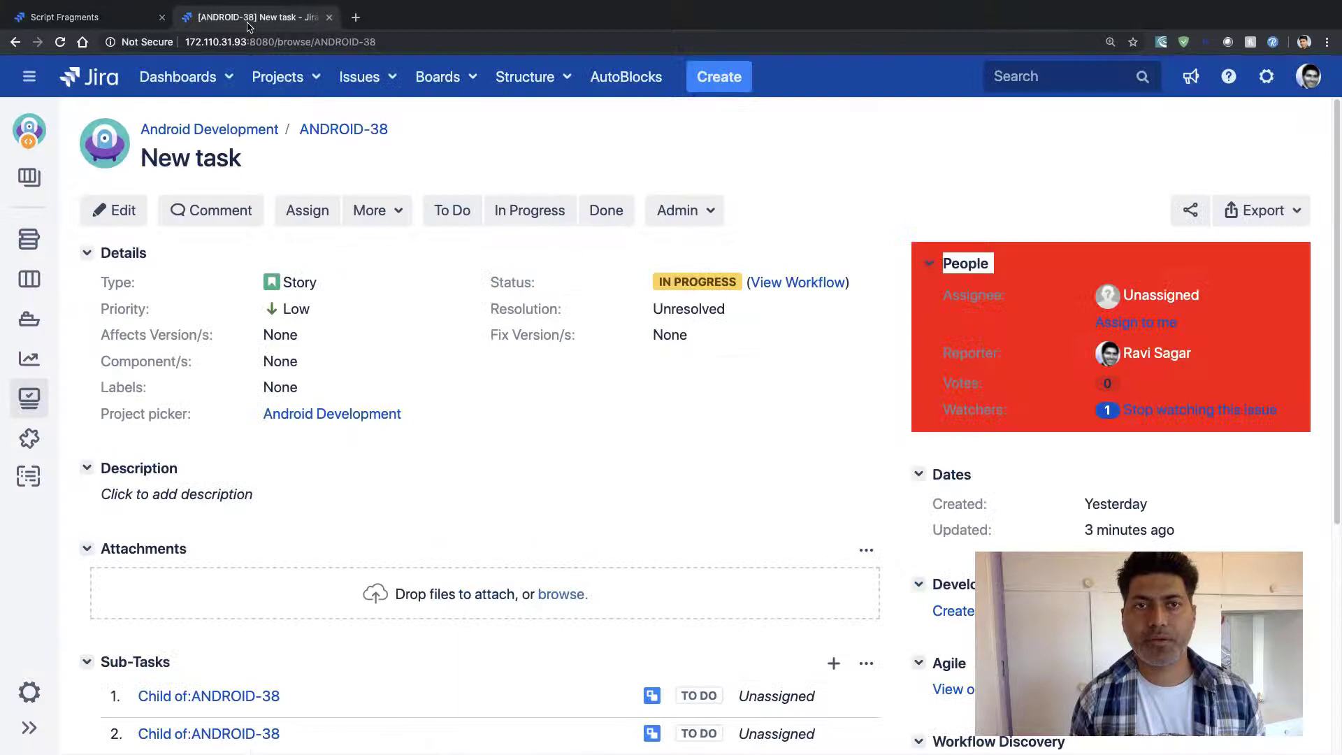
{"action": "left_click", "coordinate": [404, 214]}
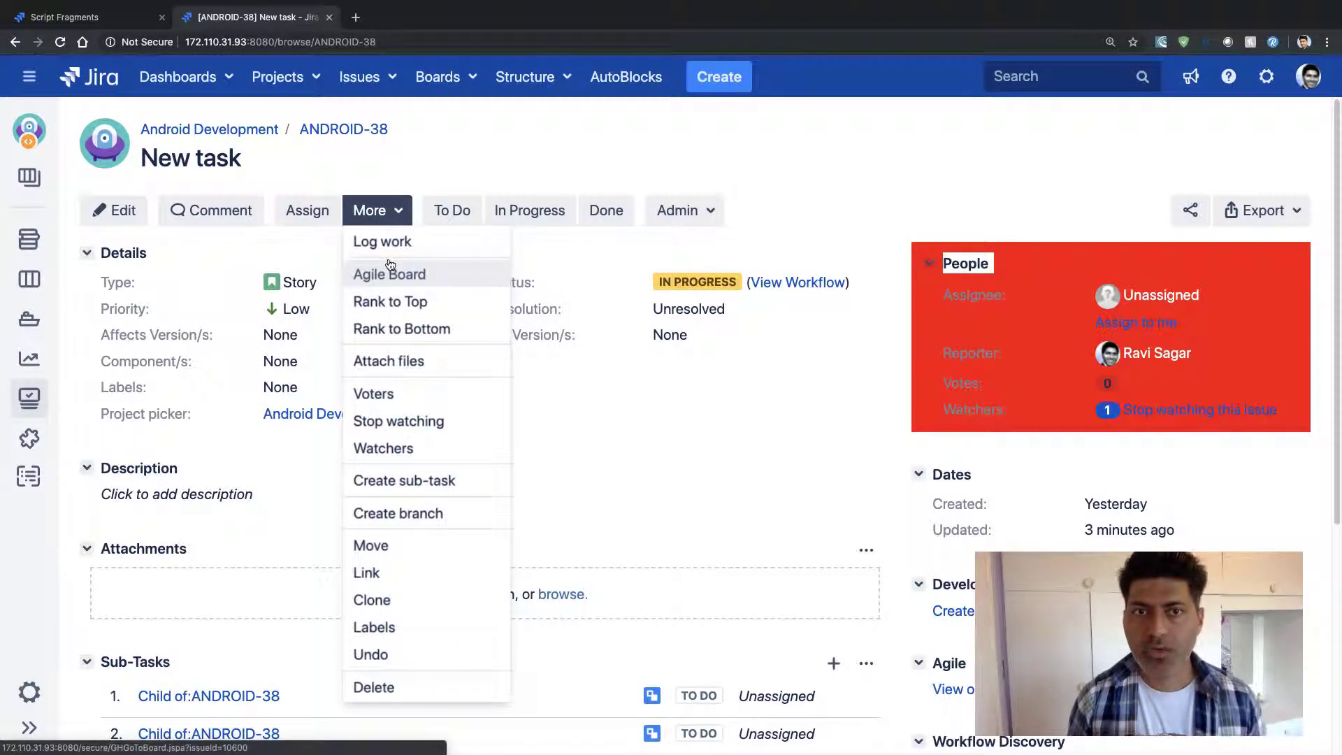
{"action": "left_click", "coordinate": [79, 26]}
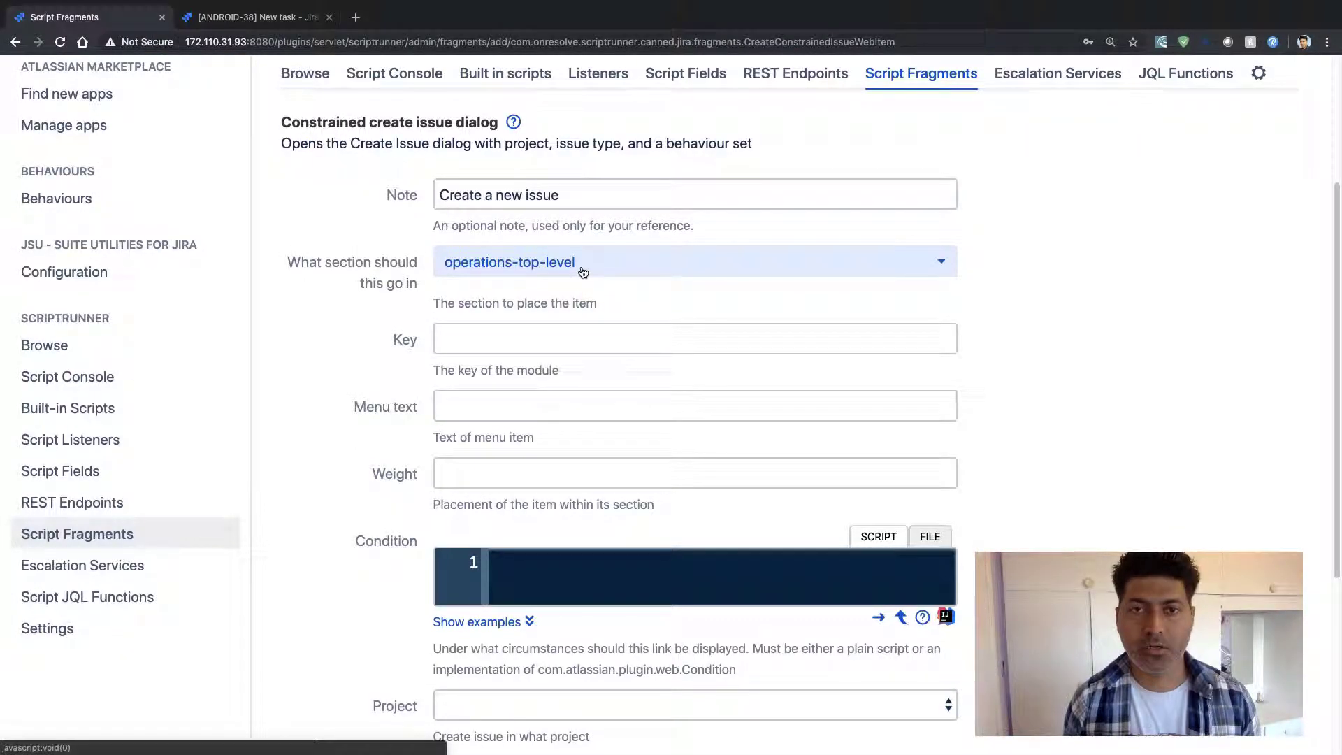
- Set the fragment's key to create-new-issue-top and its menu text to "Create a bug"
{"action": "left_click", "coordinate": [558, 341]}
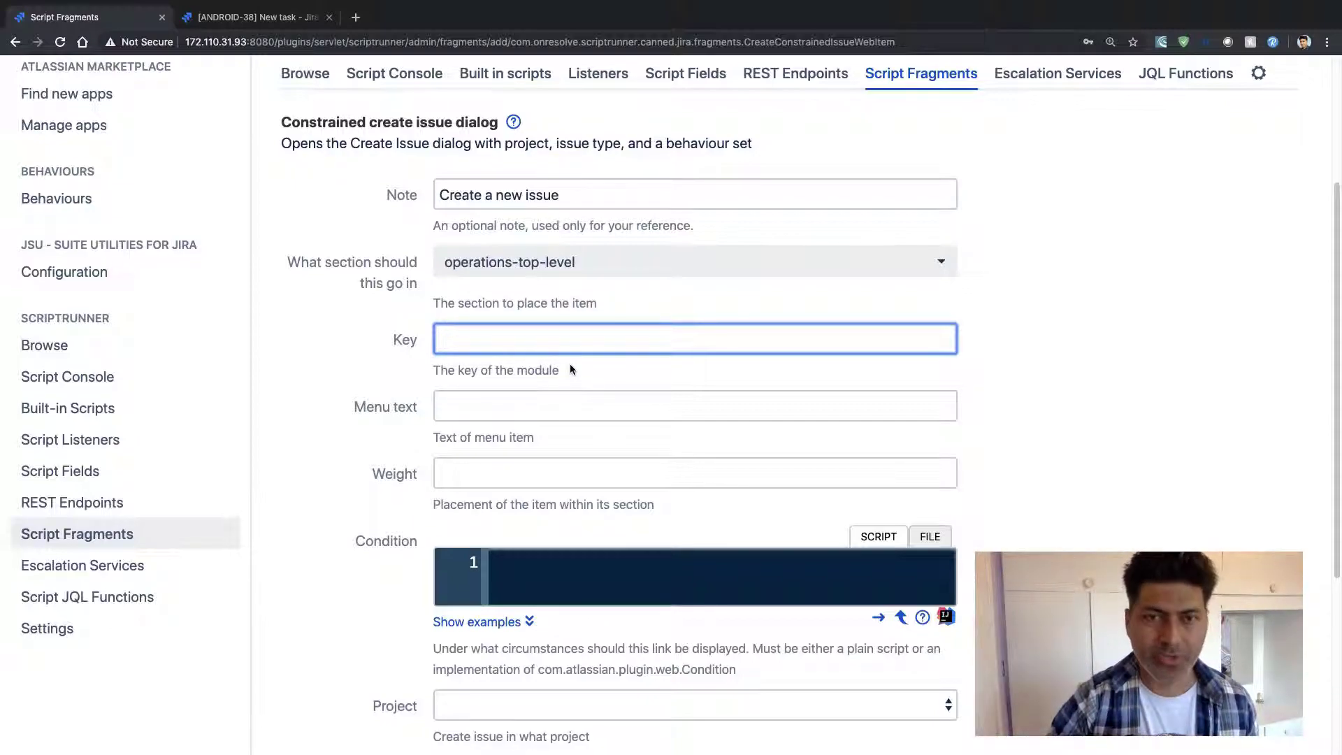
{"action": "type", "text": "create"}
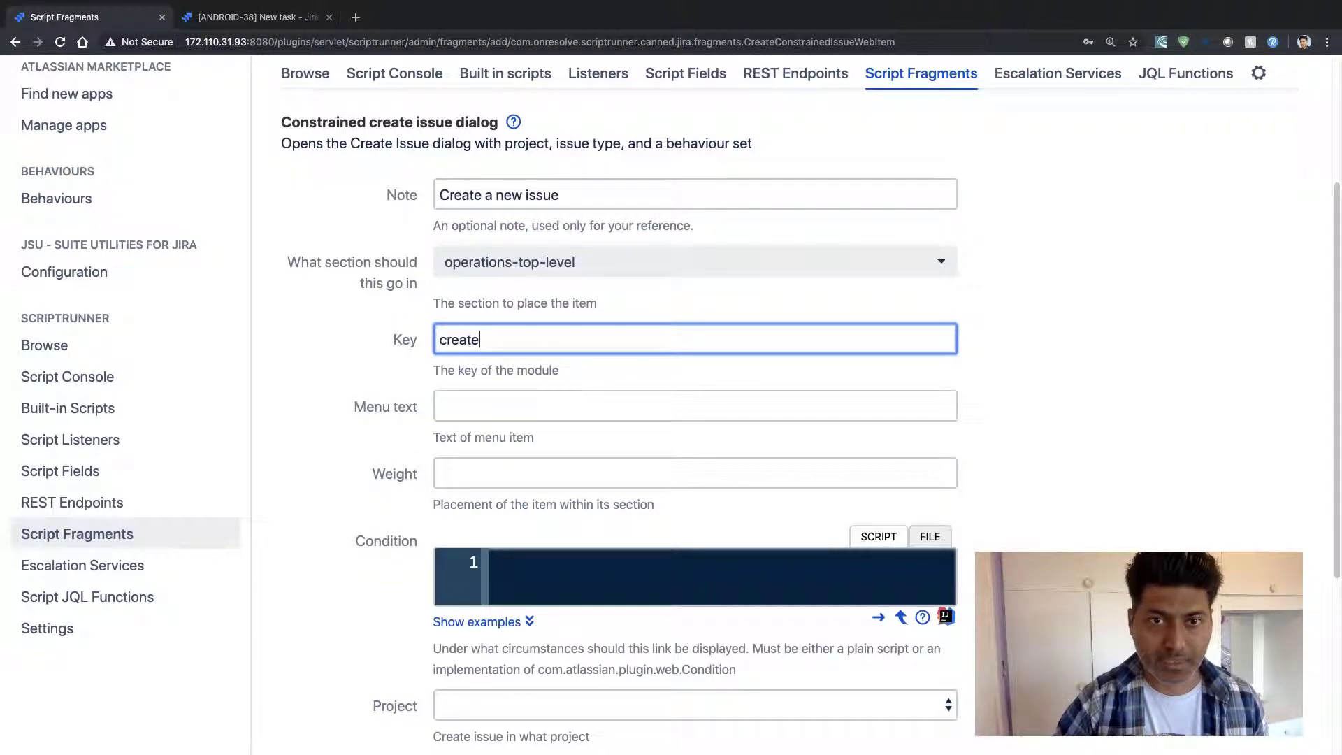
{"action": "type", "text": "-new-issue-top"}
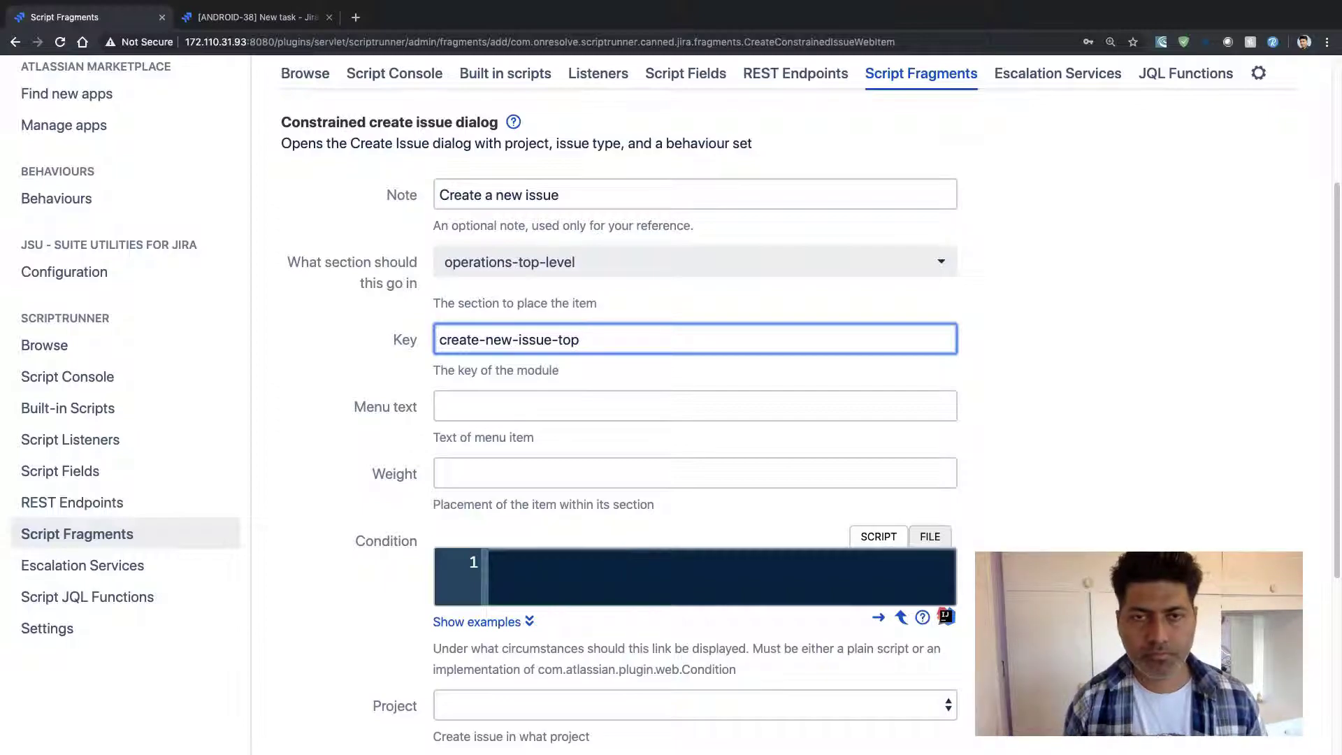
{"action": "left_click", "coordinate": [573, 398]}
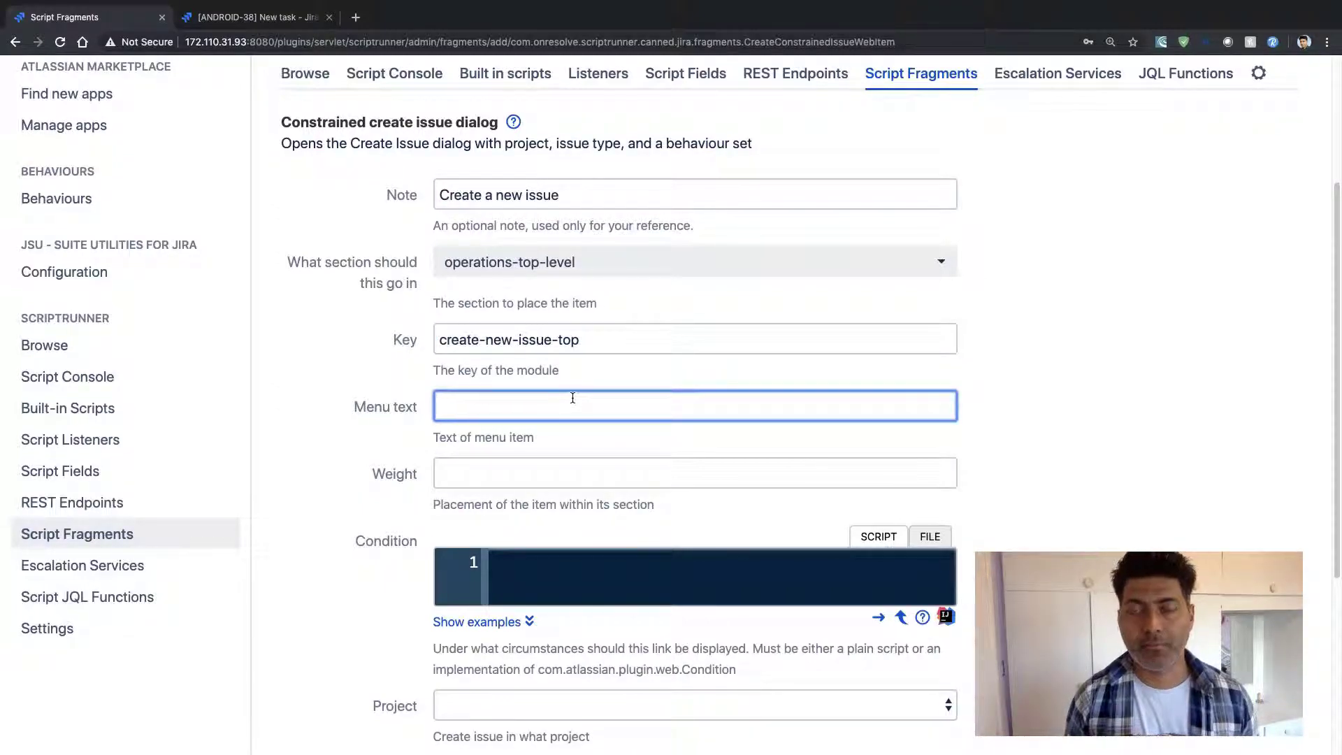
{"action": "type", "text": "Create "}
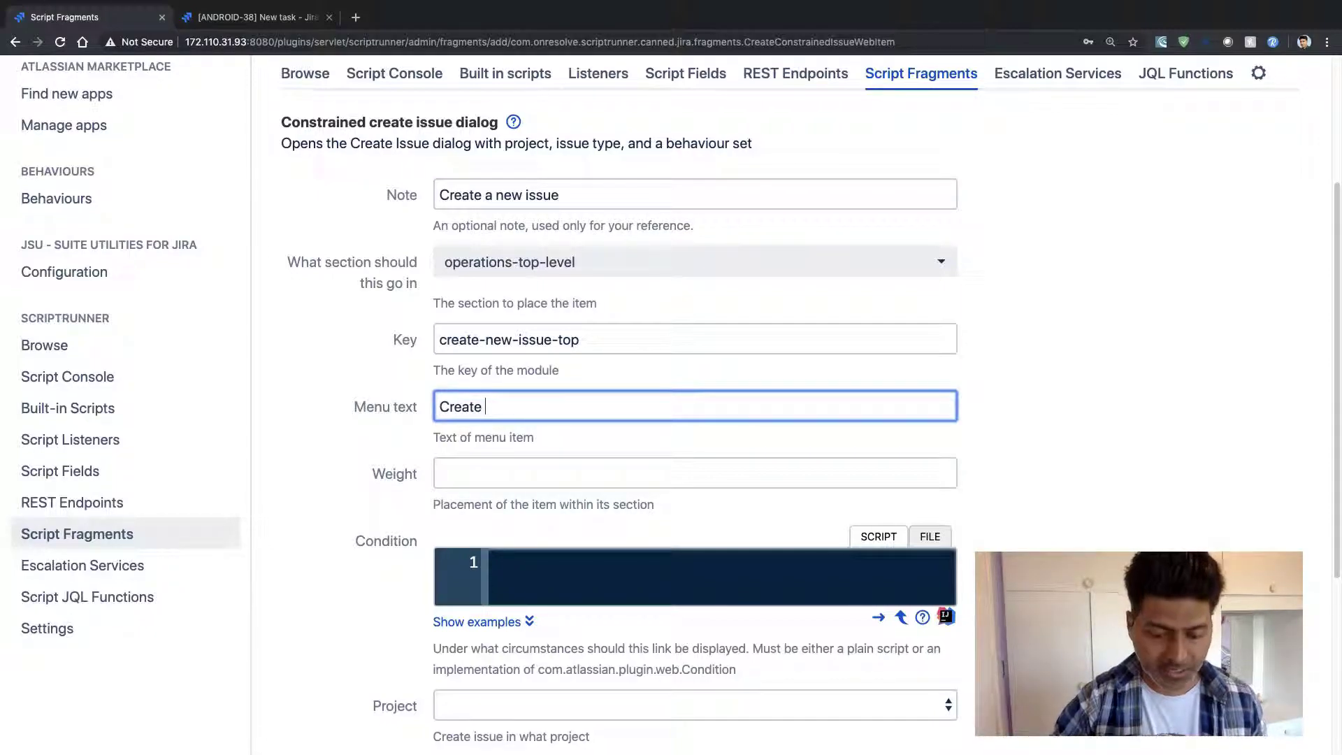
{"action": "type", "text": "a bug"}
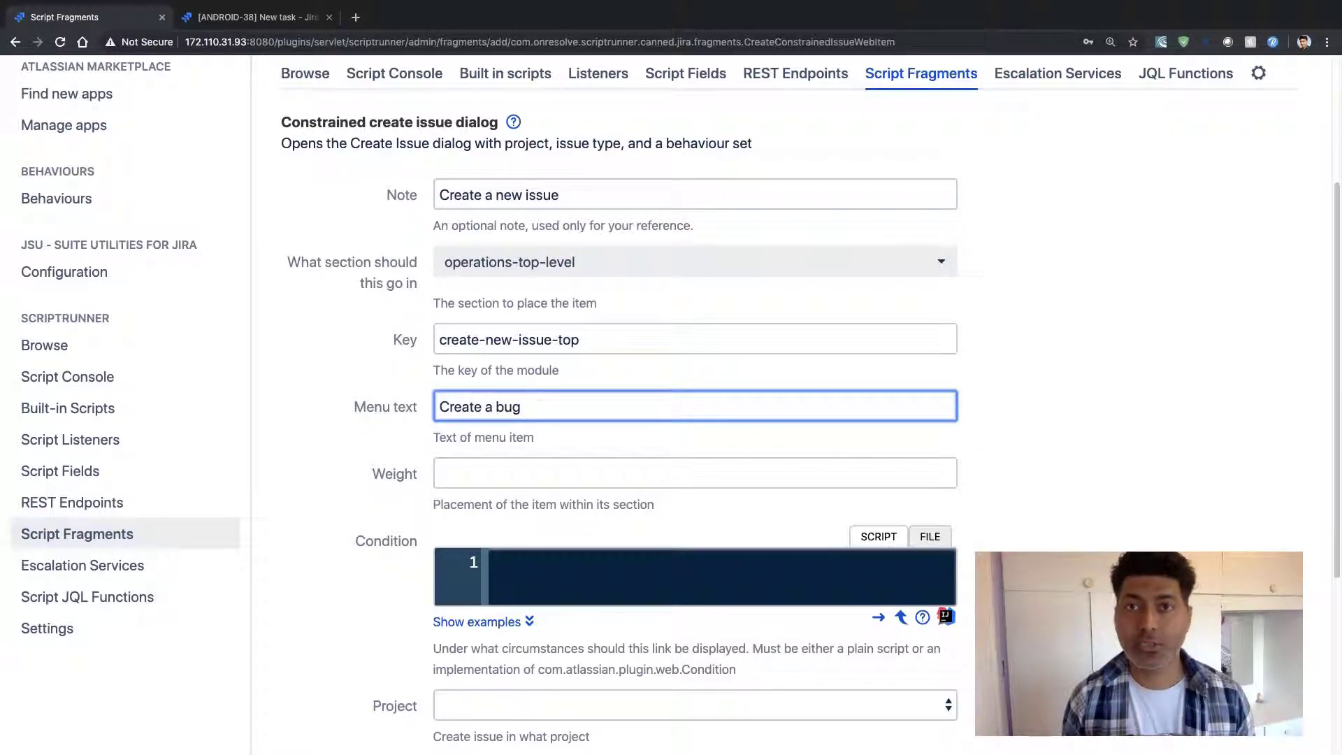
{"action": "left_click_drag", "start_coordinate": [472, 407], "coordinate": [424, 407]}
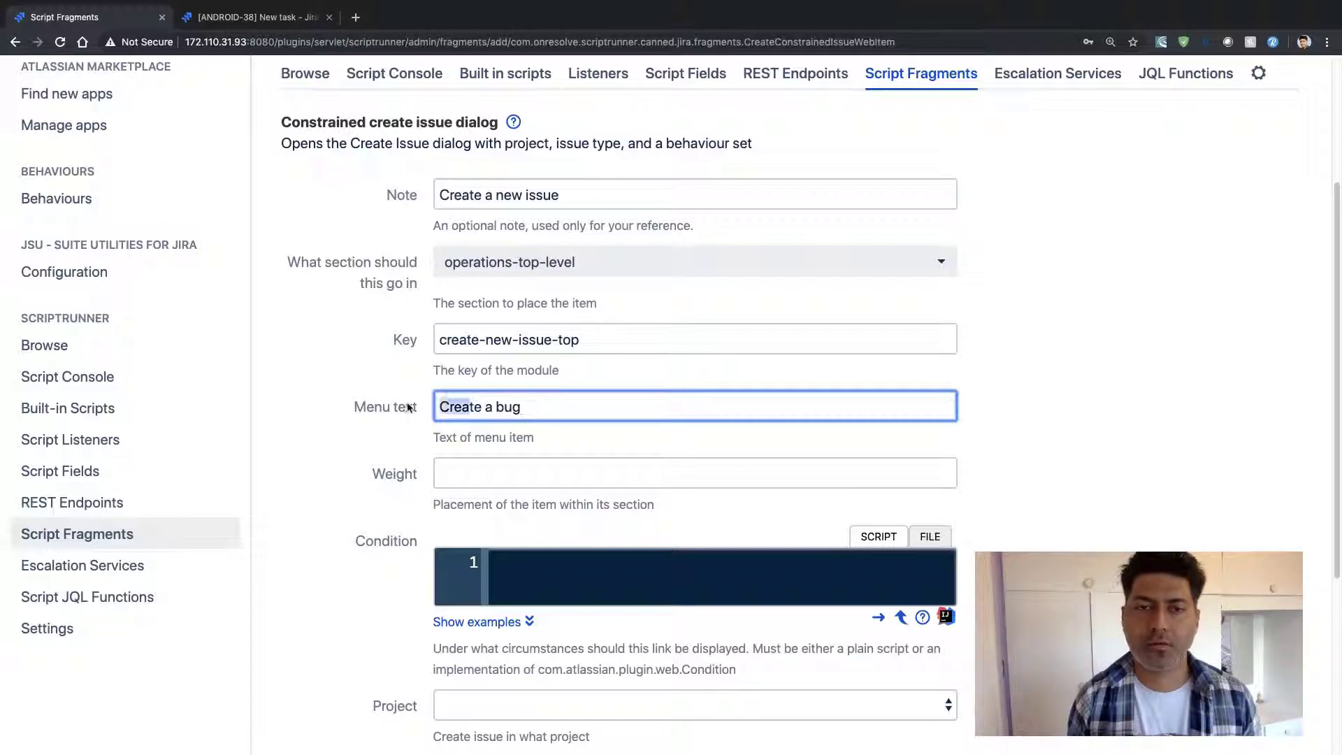
{"action": "left_click_drag", "start_coordinate": [518, 404], "coordinate": [397, 407]}
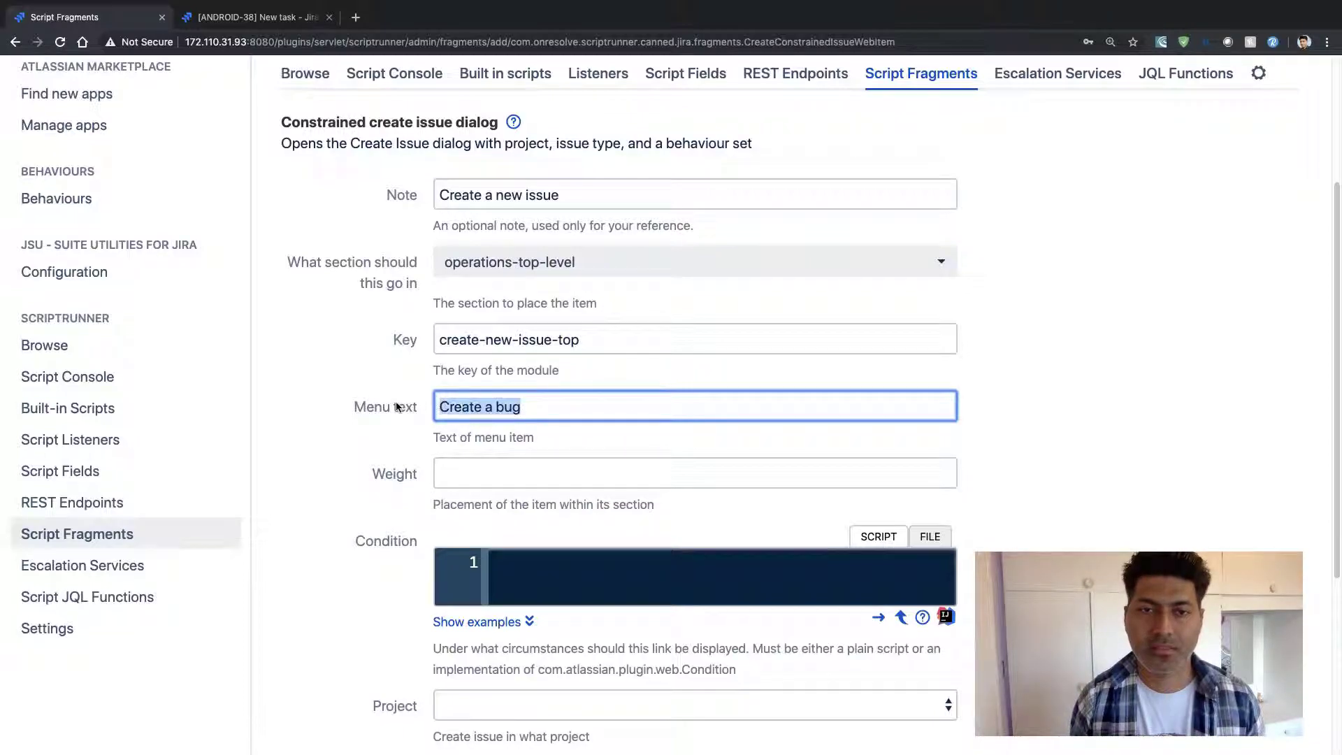
{"action": "left_click", "coordinate": [586, 472]}
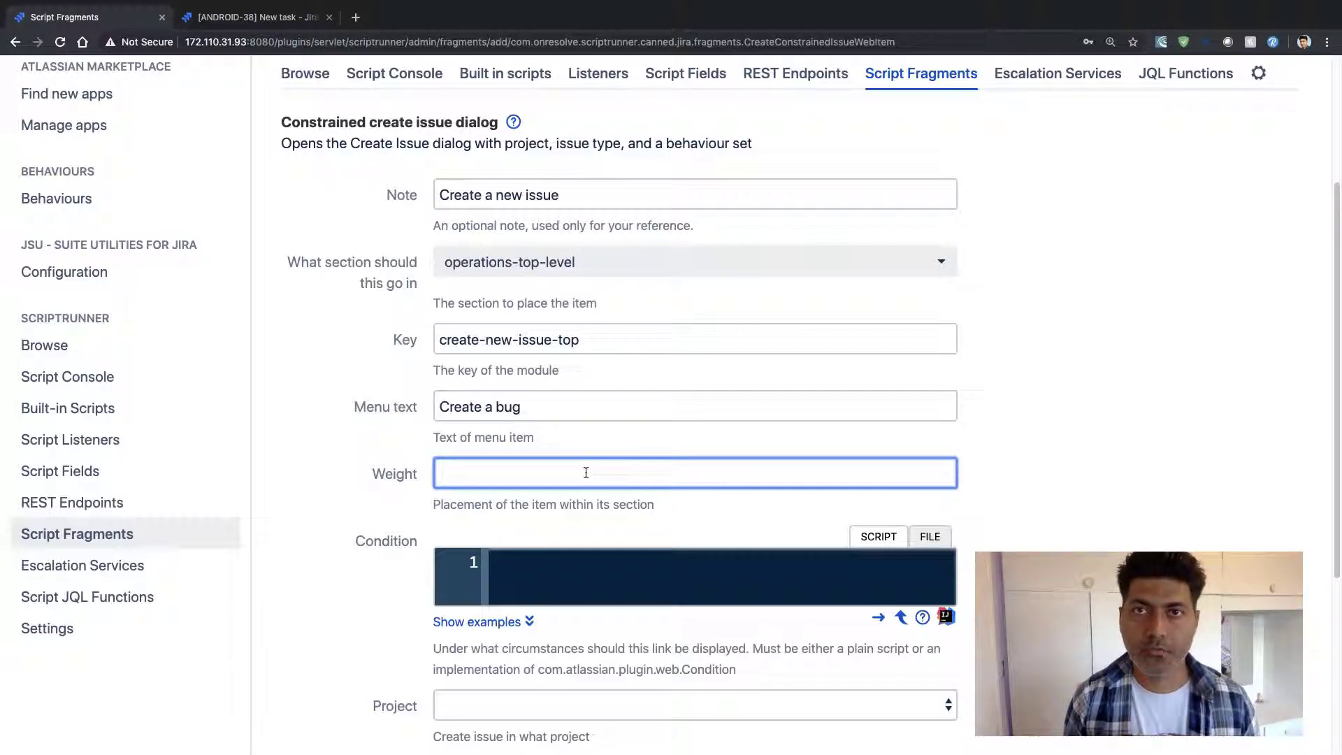
- Fill the condition from the "Just one project" example and change its project key to ANDROID
{"action": "scroll", "coordinate": [363, 464], "scroll_direction": "down", "scroll_amount": 3}
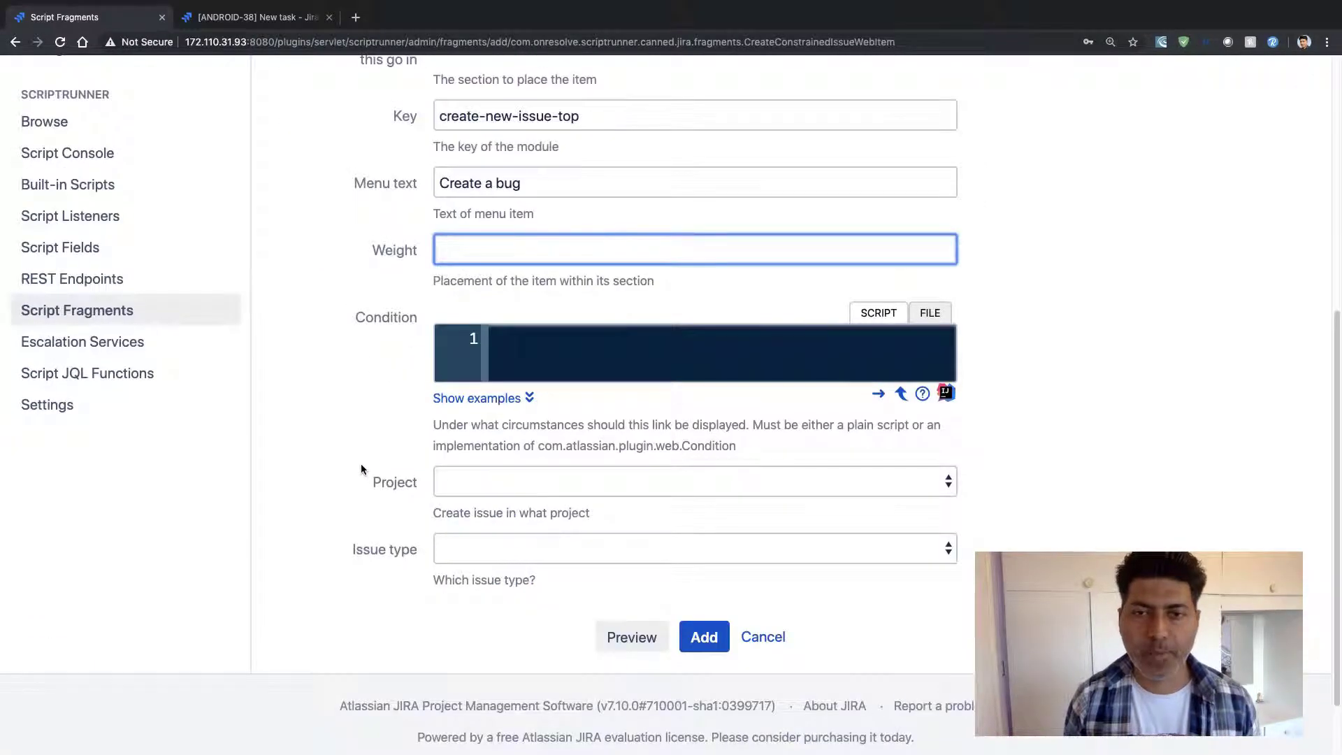
{"action": "left_click", "coordinate": [490, 397]}
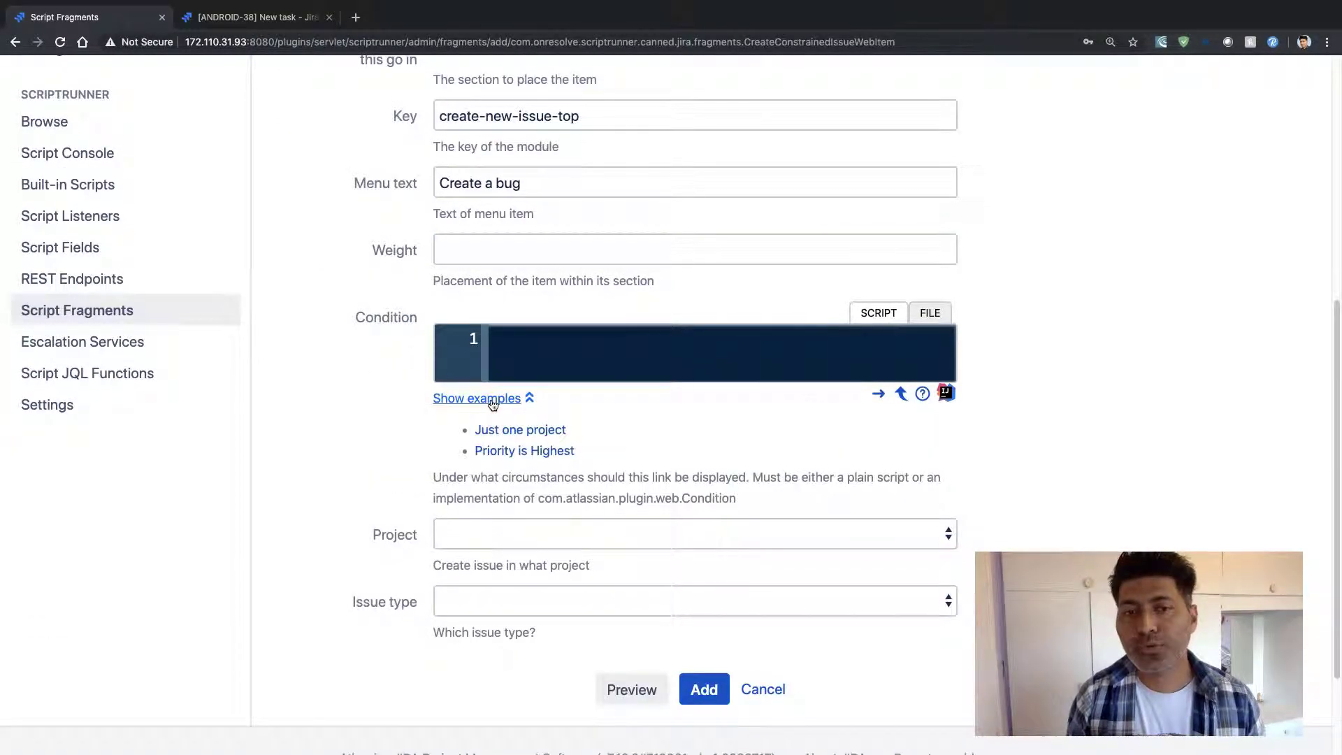
{"action": "left_click", "coordinate": [524, 435]}
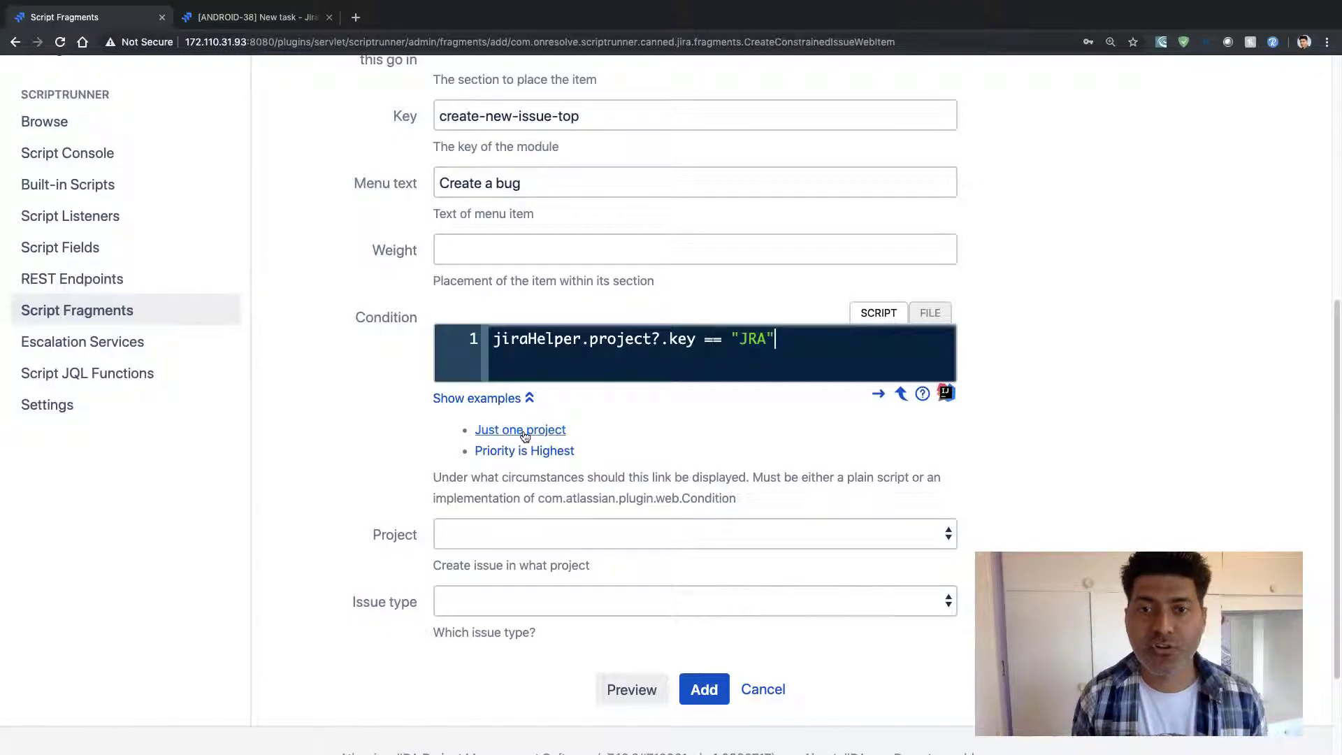
{"action": "double_click", "coordinate": [760, 339]}
{"action": "type", "text": "ANDRIOD"}
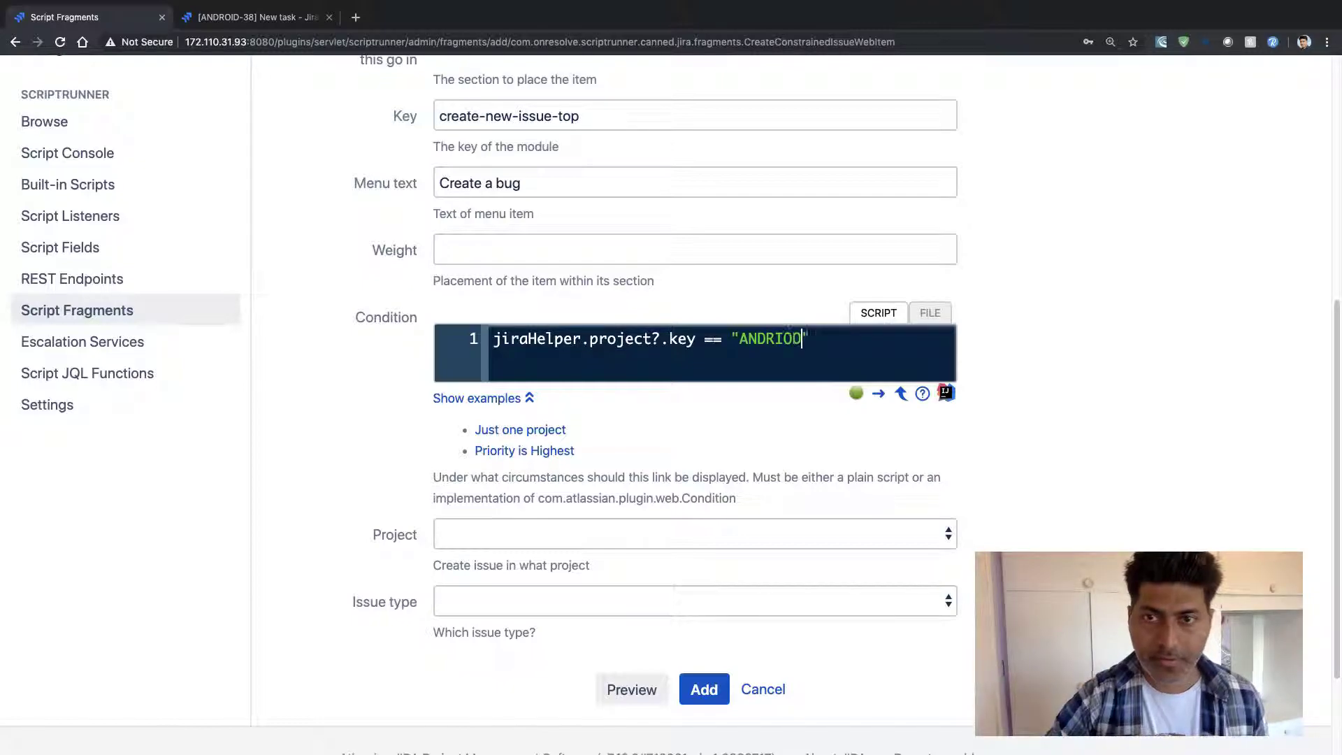
{"action": "key", "text": "BackSpace"}
{"action": "key", "text": "BackSpace"}
{"action": "key", "text": "BackSpace"}
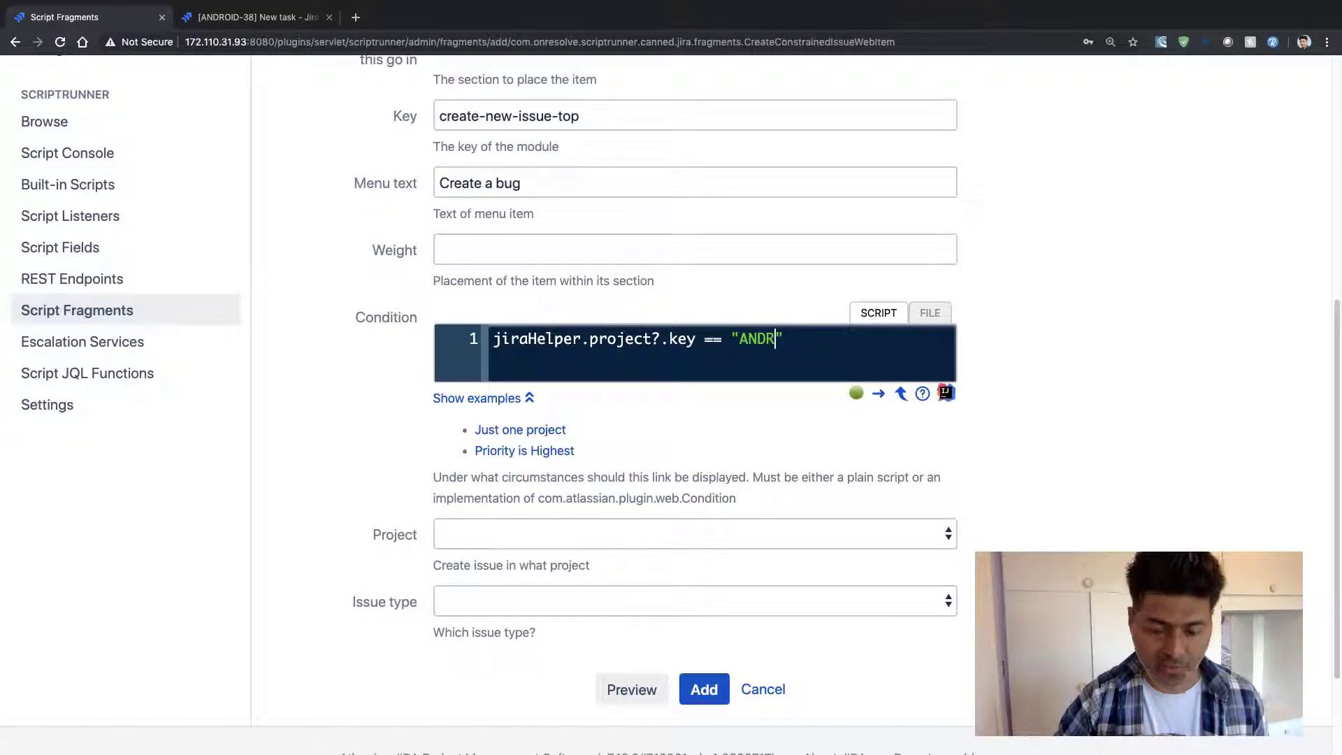
{"action": "type", "text": "OID"}
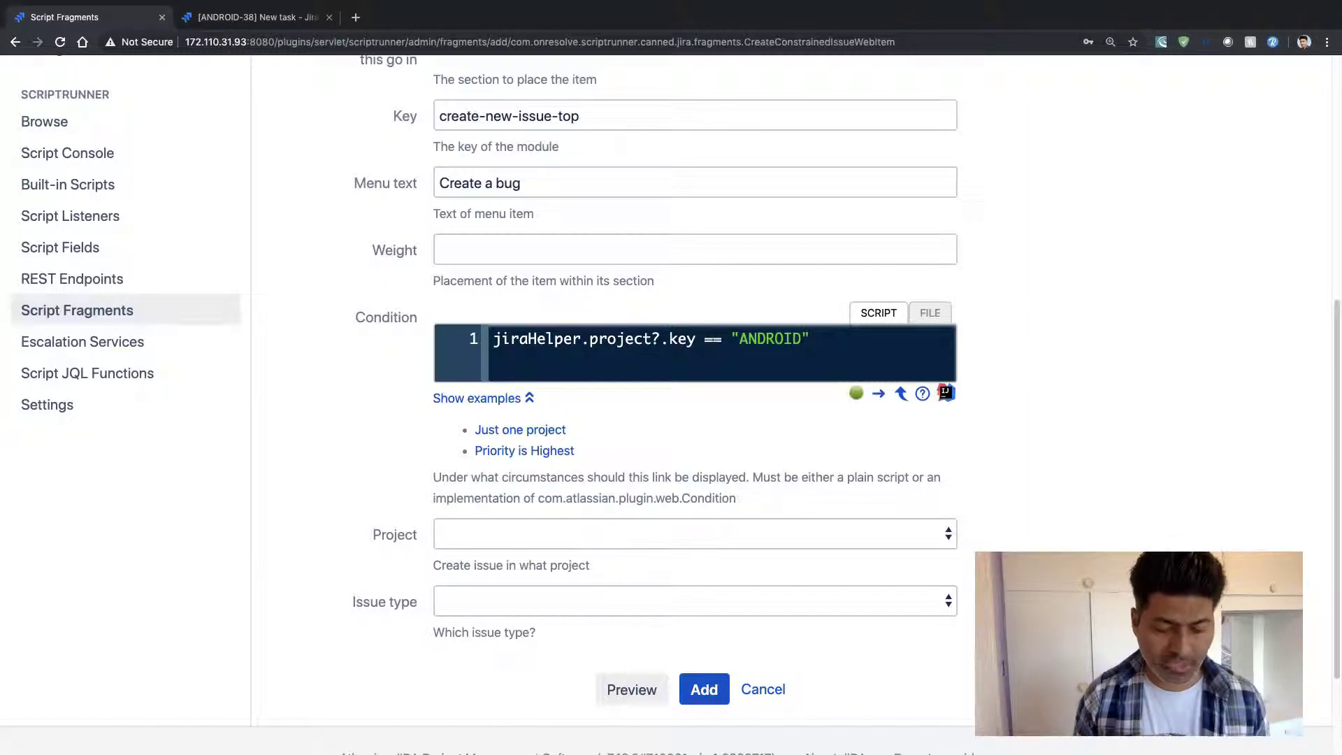
- Copy the project condition, then build the condition from the "Priority is Highest" example joined by && with the copied jiraHelper.project?.key == "ANDROID" check
{"action": "key", "text": "ctrl+a"}
{"action": "key", "text": "super+c"}
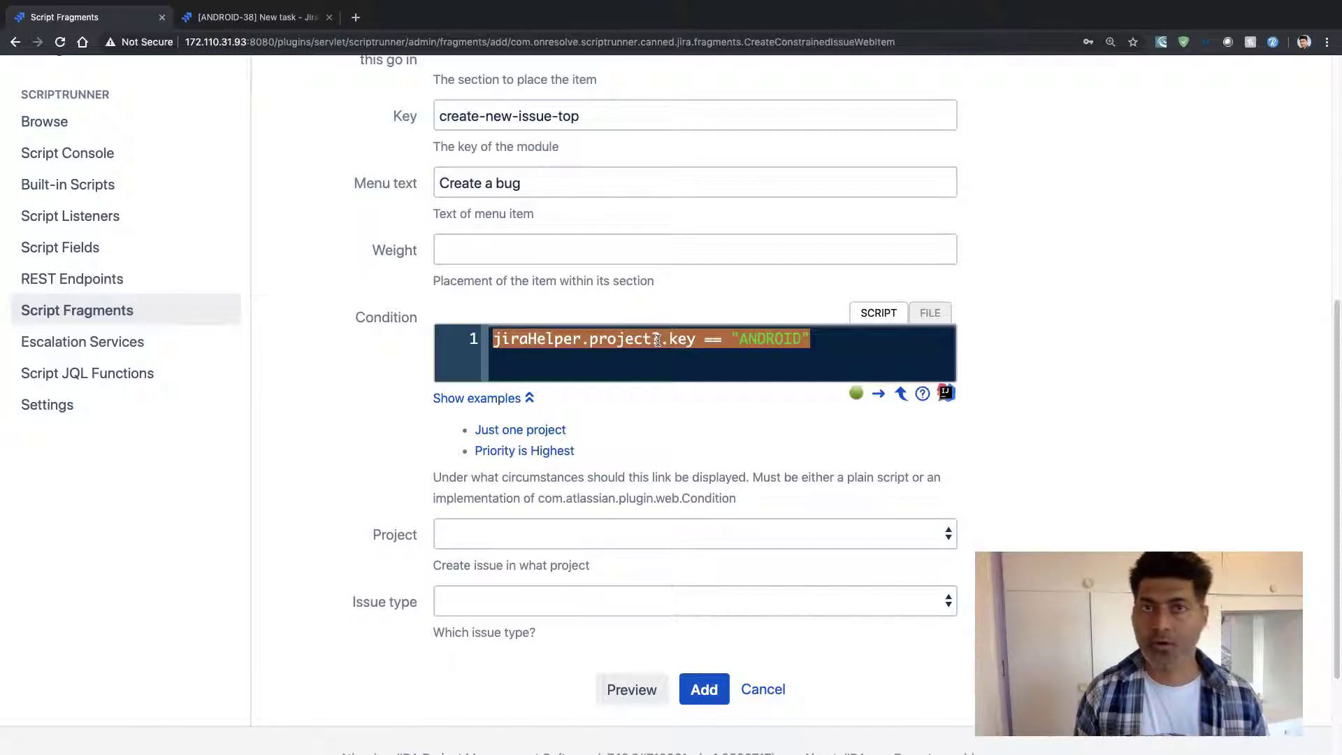
{"action": "scroll", "coordinate": [629, 346], "scroll_direction": "up", "scroll_amount": 5}
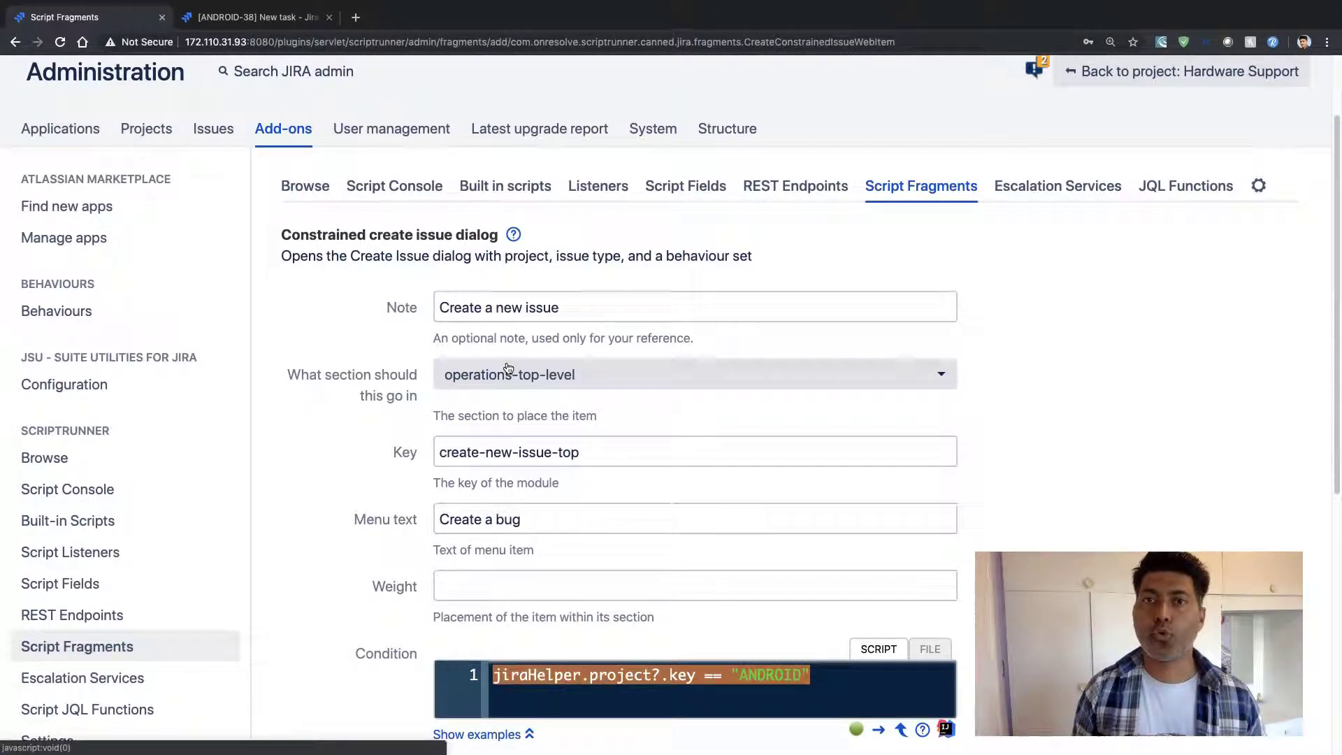
{"action": "scroll", "coordinate": [508, 368], "scroll_direction": "down", "scroll_amount": 2}
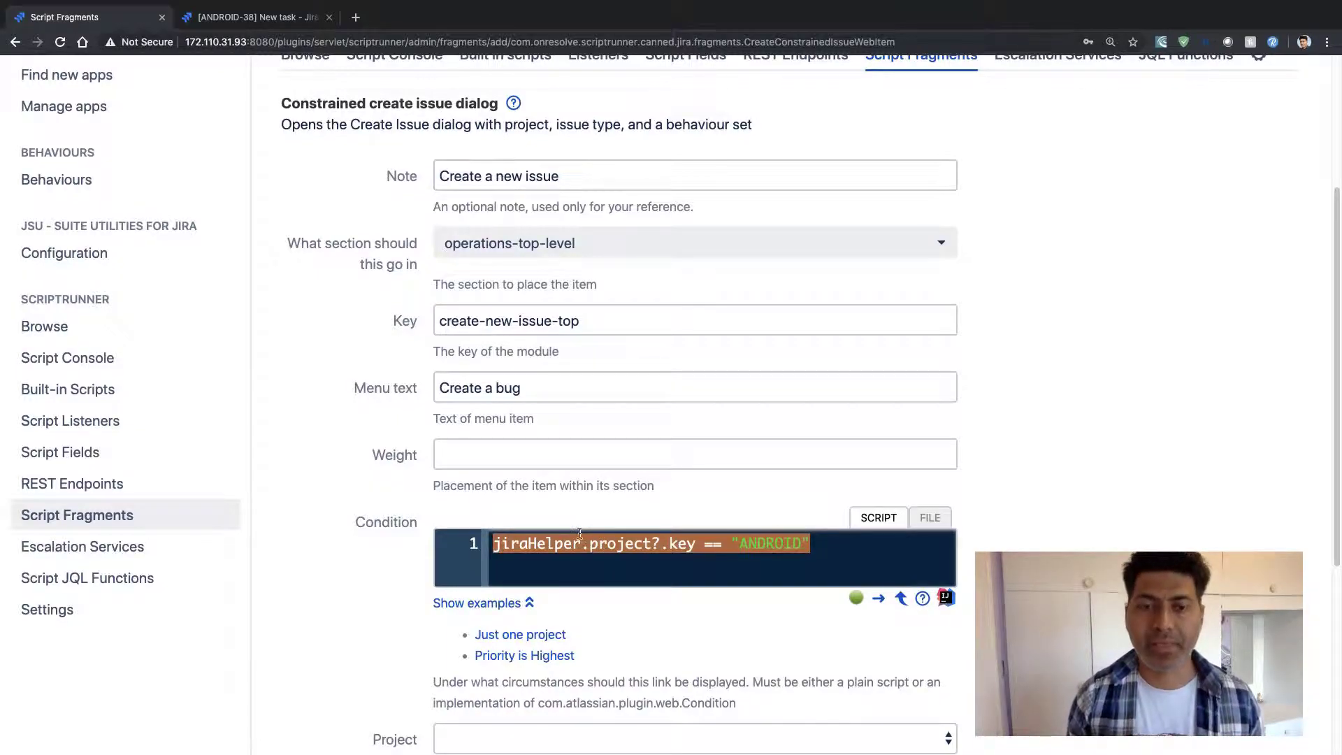
{"action": "scroll", "coordinate": [579, 534], "scroll_direction": "down", "scroll_amount": 4}
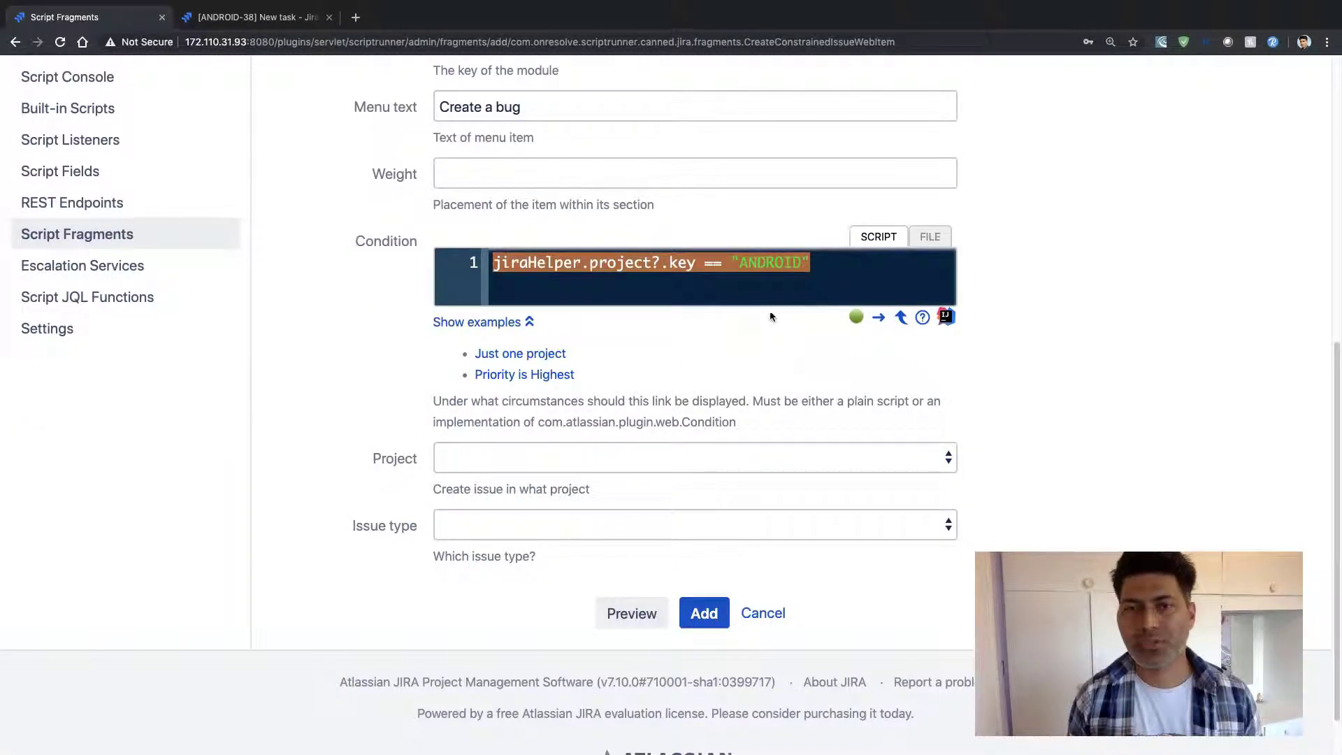
{"action": "left_click", "coordinate": [529, 376]}
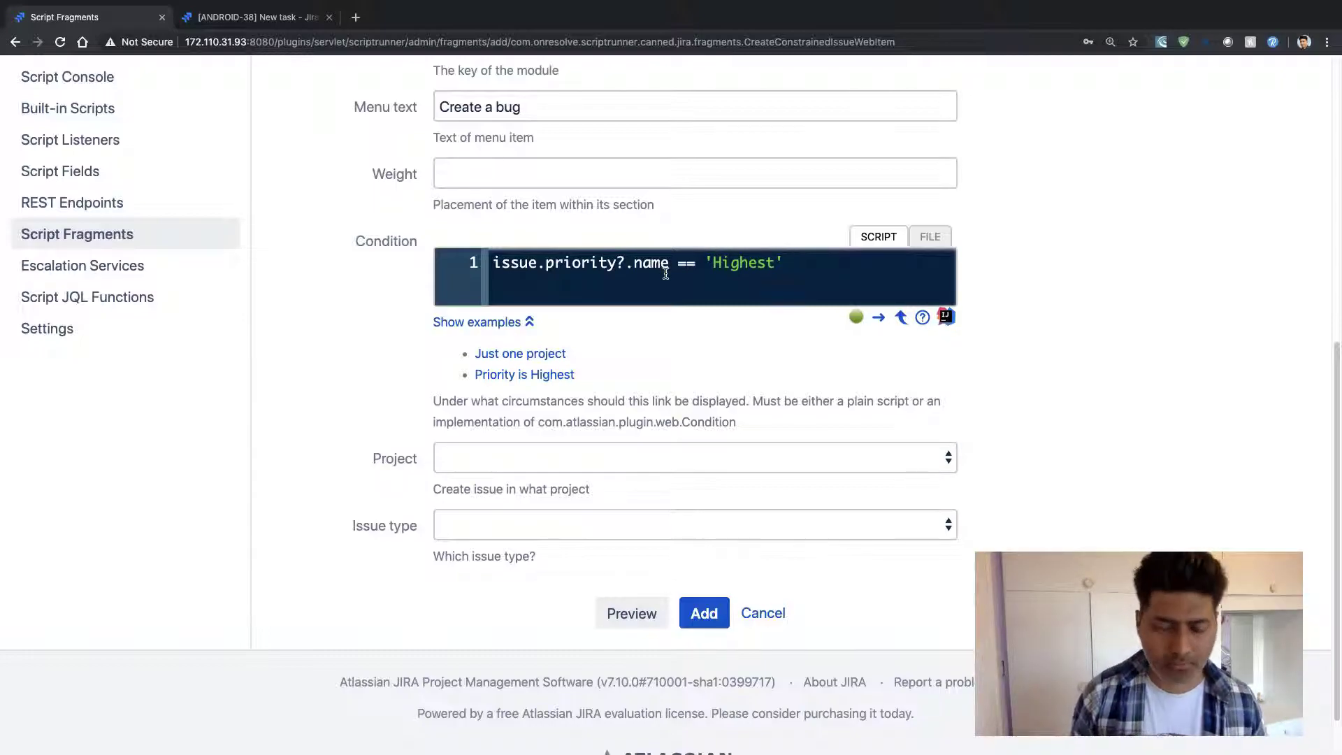
{"action": "type", "text": "&&"}
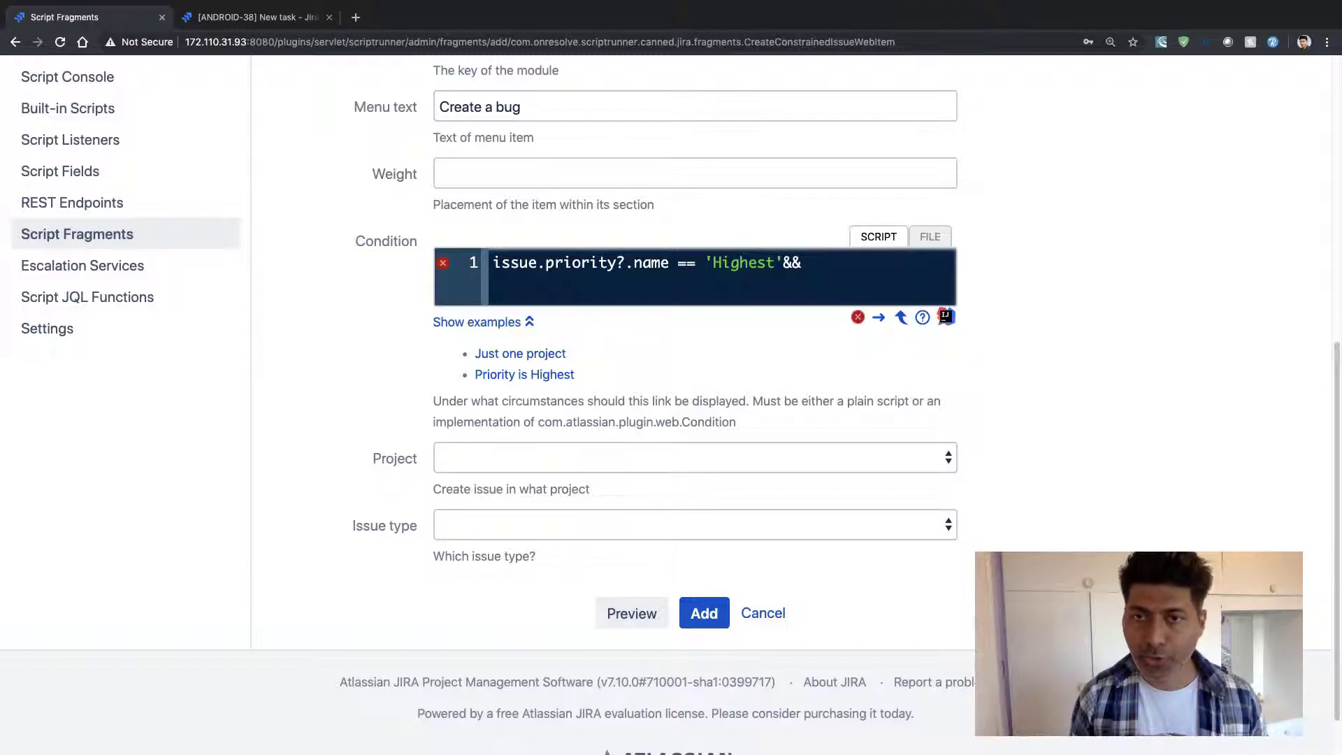
{"action": "key", "text": "super+v"}
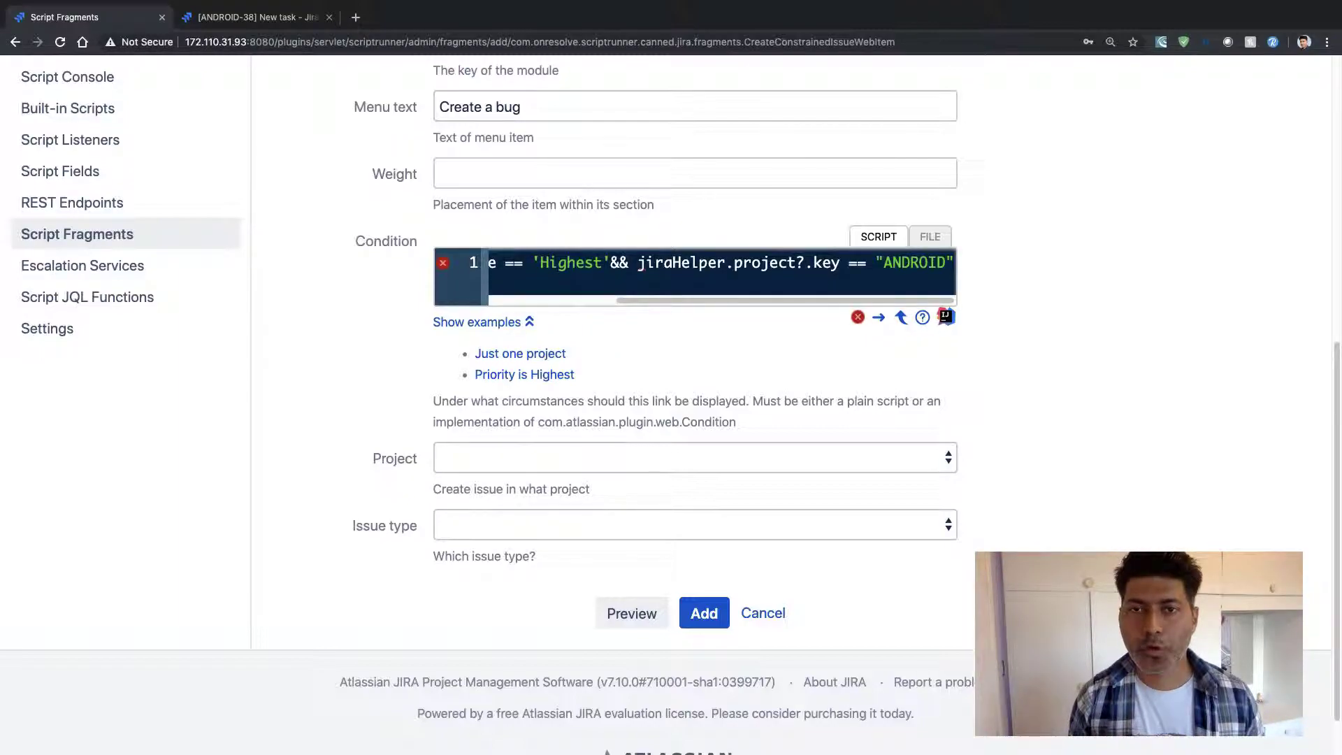
{"action": "left_click", "coordinate": [610, 263]}
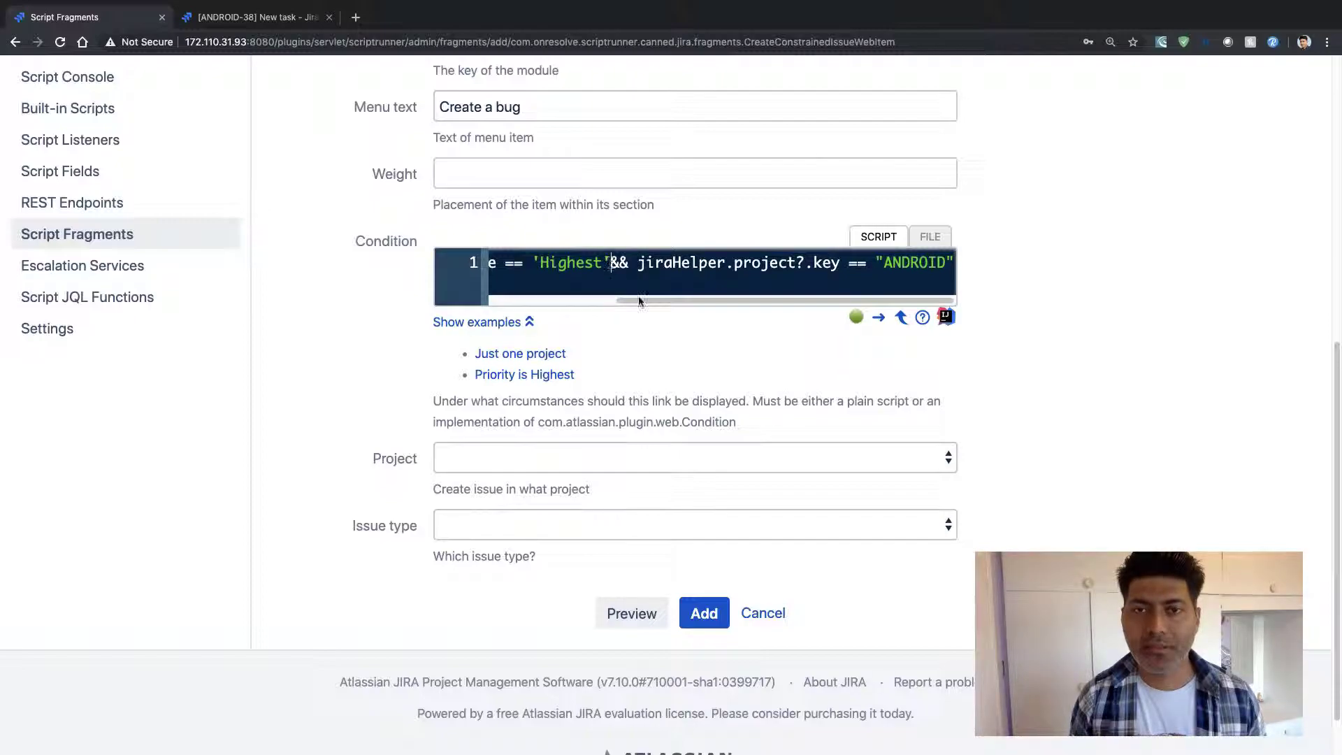
{"action": "mouse_move", "coordinate": [644, 302]}
{"action": "left_mouse_down"}
{"action": "mouse_move", "coordinate": [586, 300]}
{"action": "mouse_move", "coordinate": [652, 300]}
{"action": "left_mouse_up"}
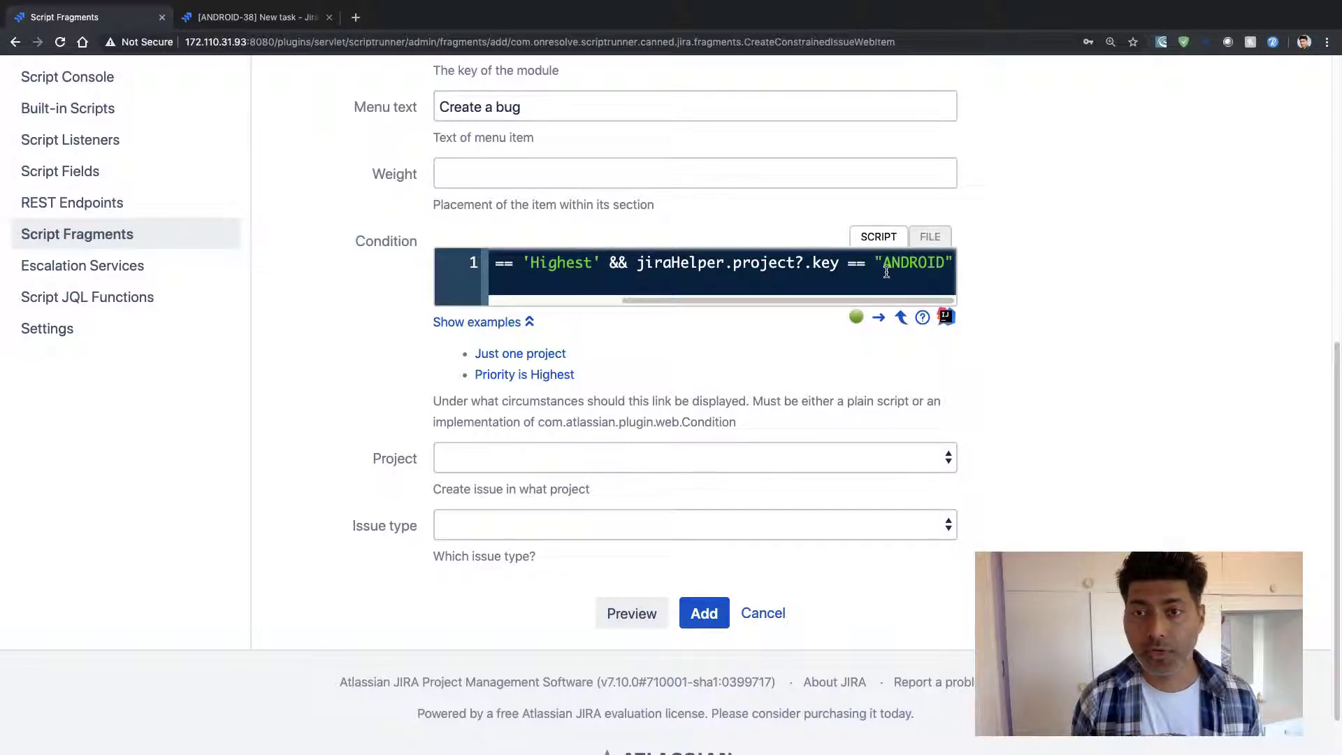
{"action": "left_click_drag", "start_coordinate": [867, 300], "coordinate": [690, 312]}
{"action": "scroll", "coordinate": [553, 258], "scroll_direction": "up", "scroll_amount": 3}
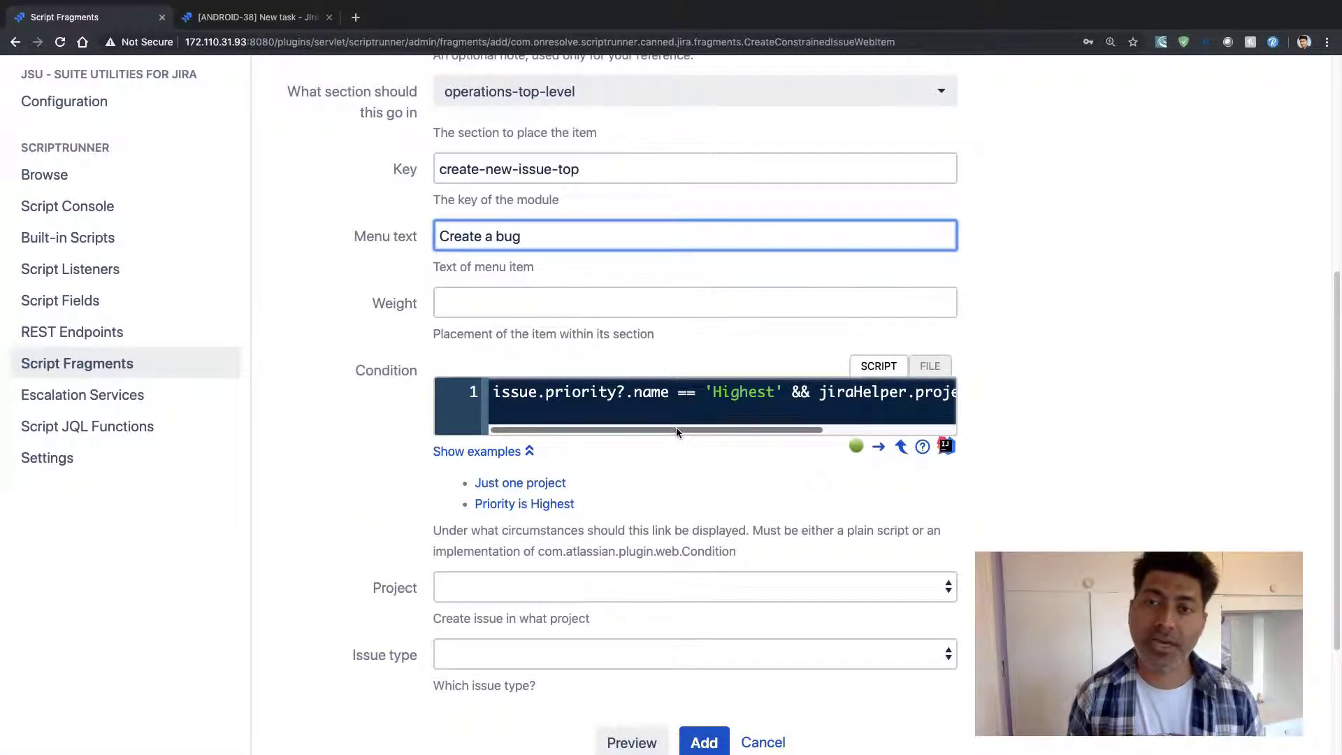
{"action": "left_click_drag", "start_coordinate": [677, 427], "coordinate": [811, 430]}
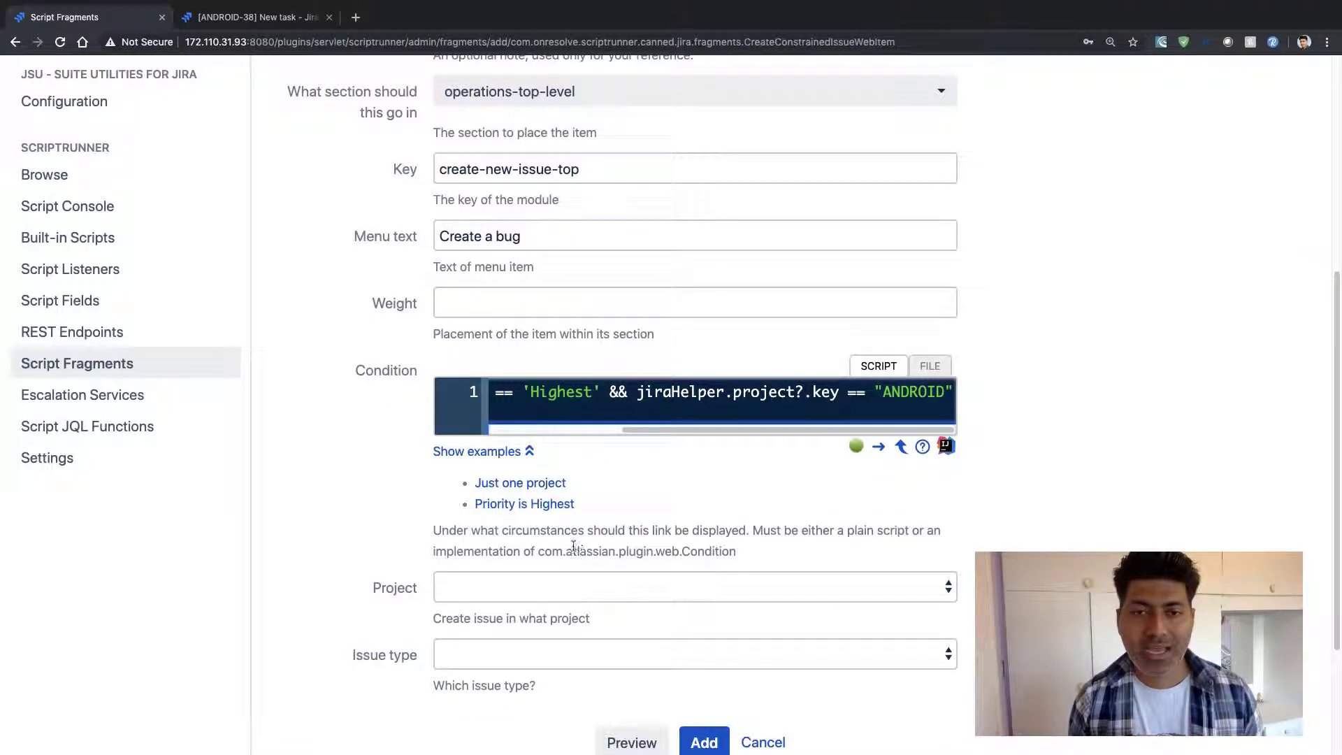
- Set the project for the created issue to Web application and the issue type to Bug
{"action": "left_click", "coordinate": [547, 585]}
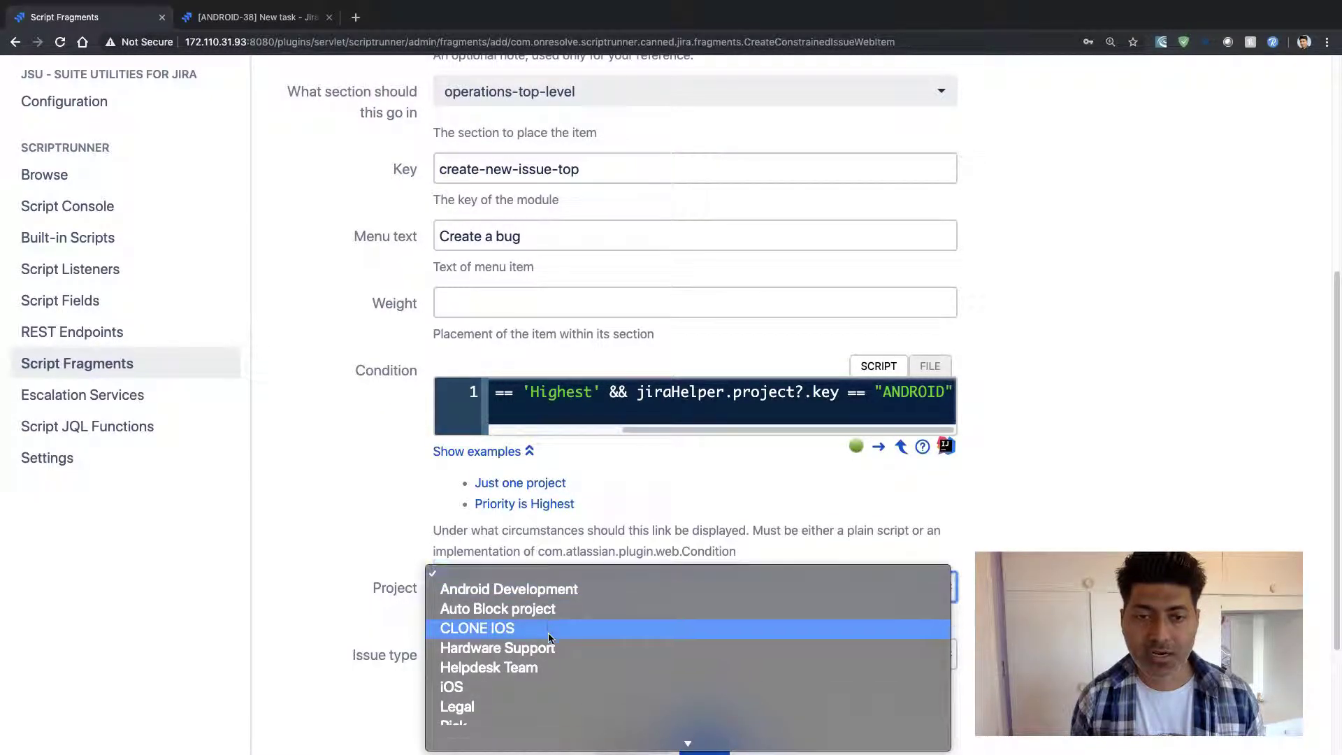
{"action": "scroll", "coordinate": [548, 634], "scroll_direction": "down", "scroll_amount": 3}
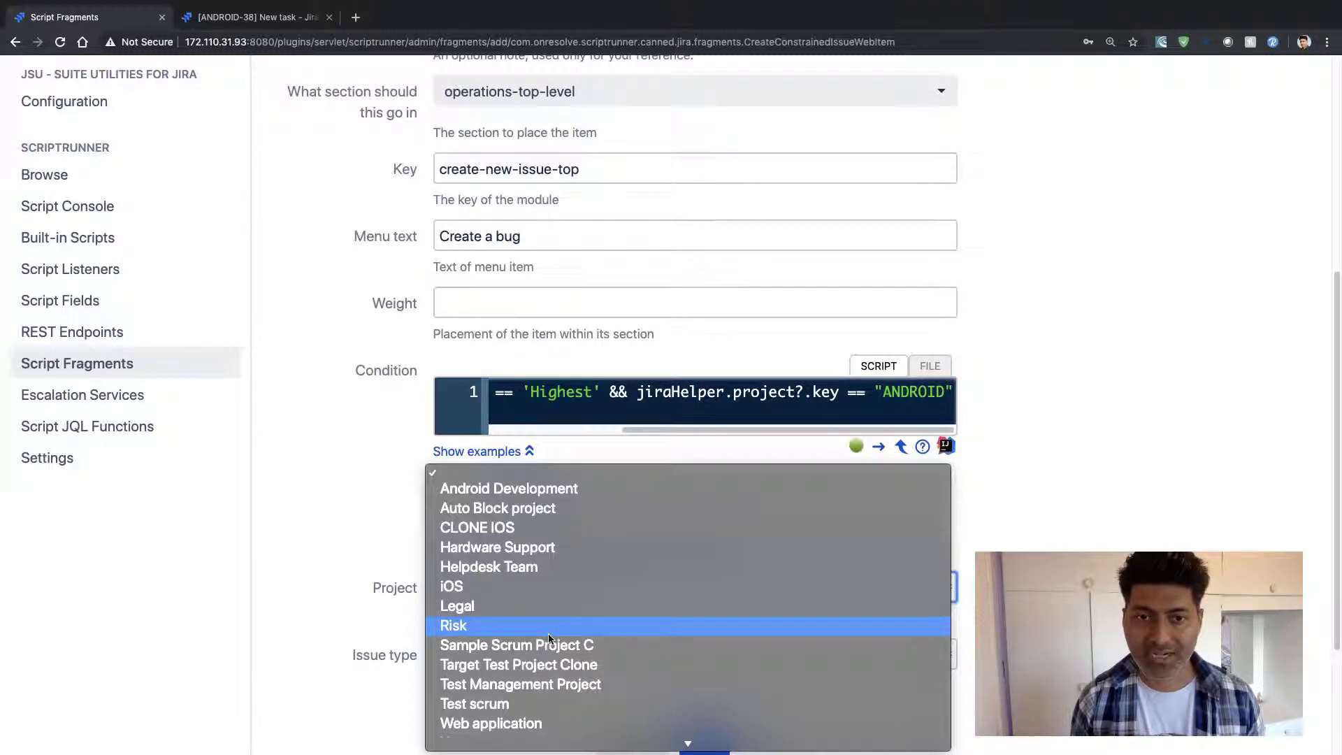
{"action": "scroll", "coordinate": [549, 635], "scroll_direction": "down", "scroll_amount": 1}
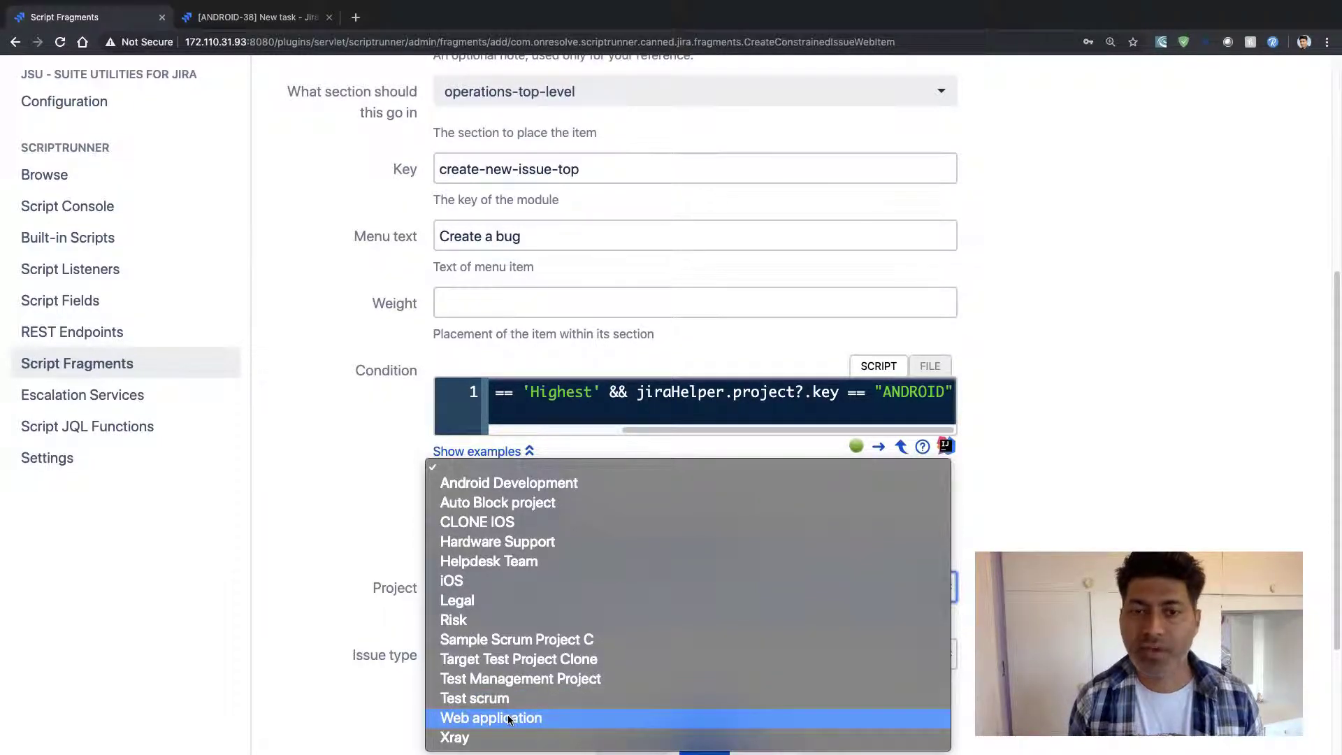
{"action": "left_click", "coordinate": [508, 720]}
{"action": "left_click", "coordinate": [552, 658]}
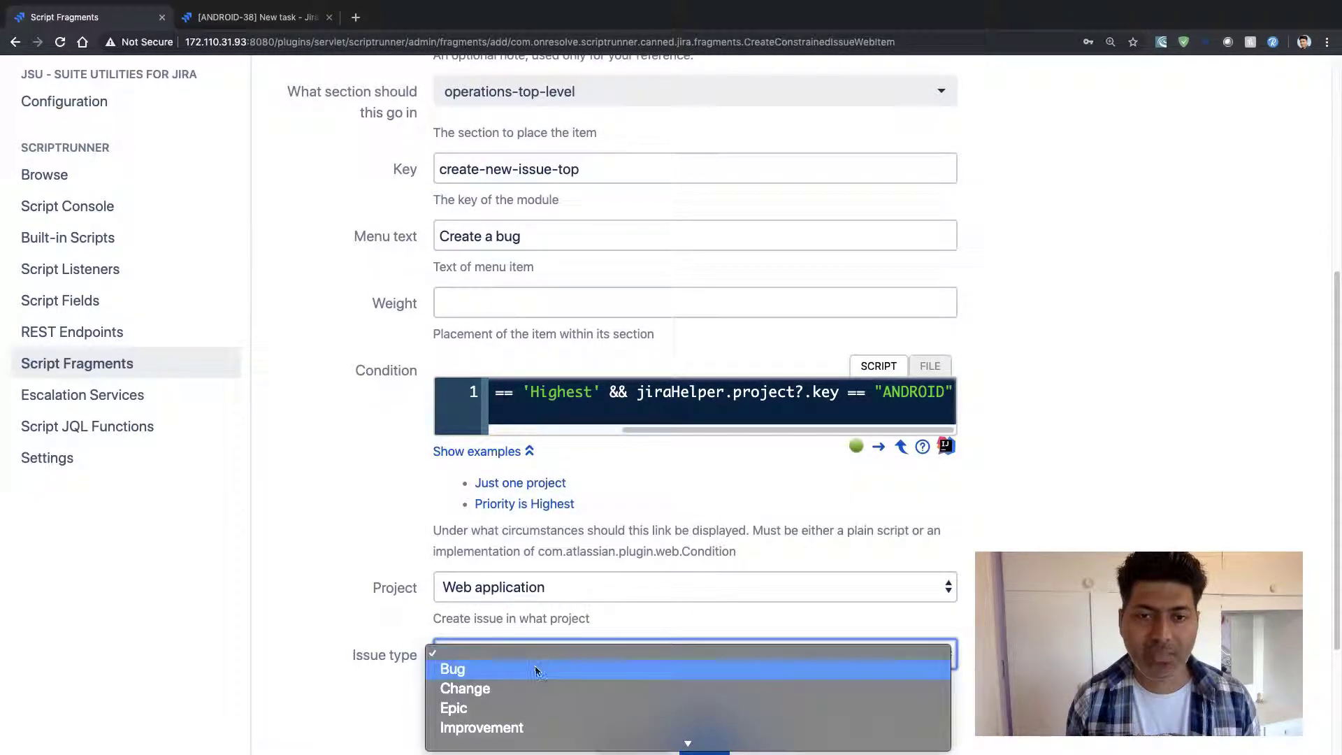
{"action": "left_click", "coordinate": [535, 667]}
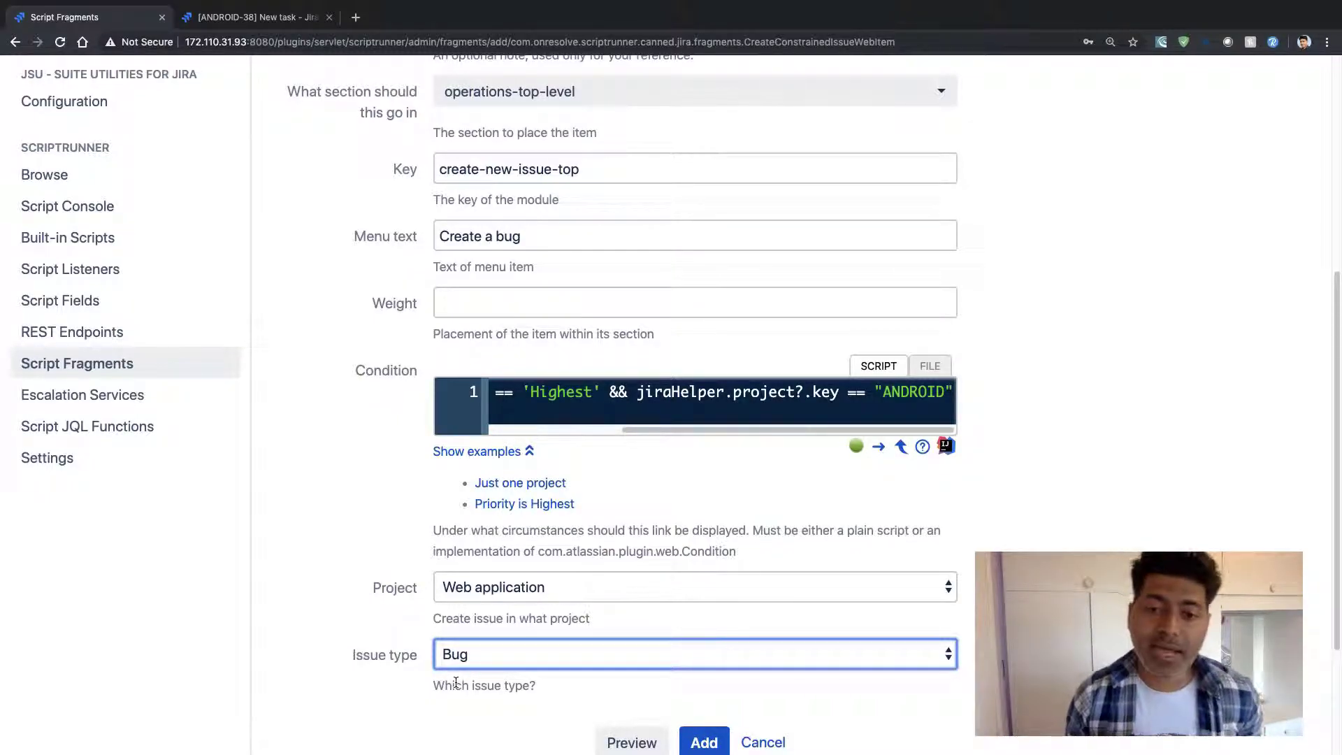
- Preview the XML the fragment will register, and add the fragment to the script fragments list
{"action": "scroll", "coordinate": [615, 720], "scroll_direction": "down", "scroll_amount": 3}
{"action": "left_click", "coordinate": [633, 638]}
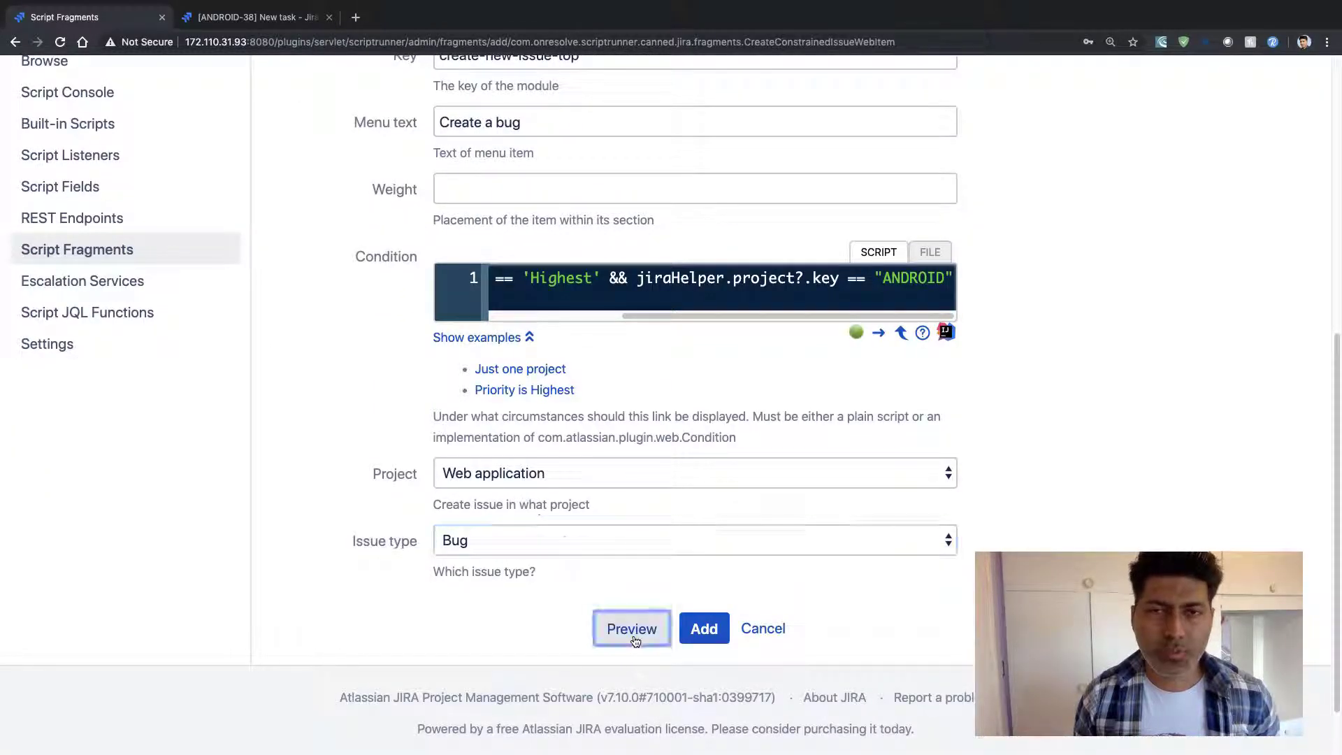
{"action": "scroll", "coordinate": [633, 636], "scroll_direction": "down", "scroll_amount": 5}
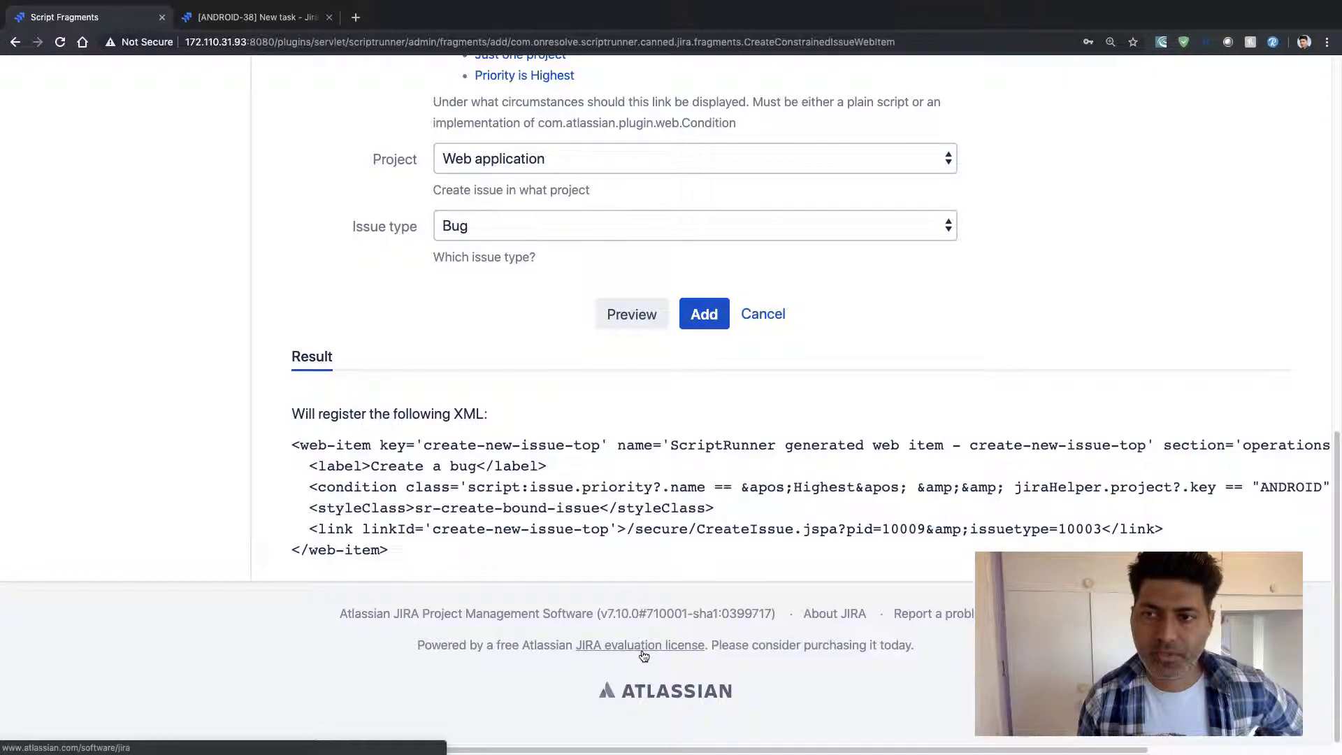
{"action": "left_click", "coordinate": [712, 315]}
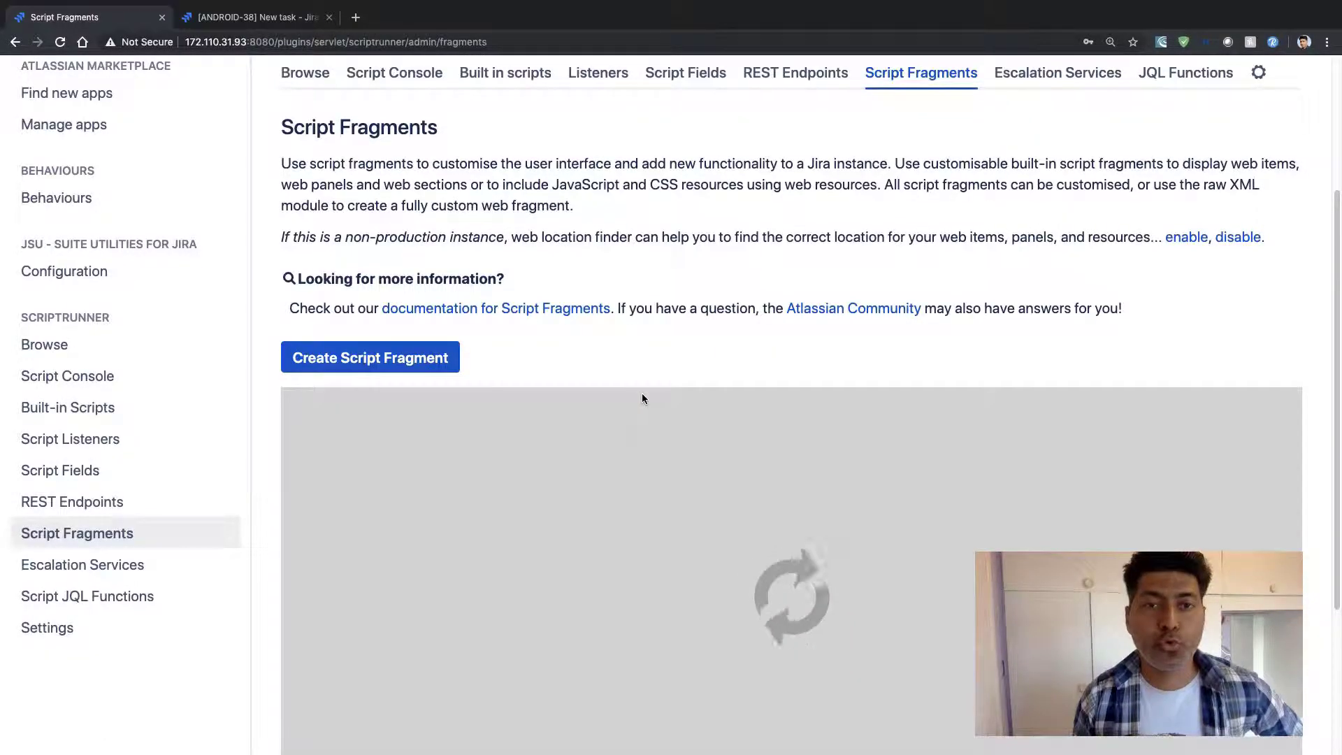
{"action": "scroll", "coordinate": [642, 399], "scroll_direction": "down", "scroll_amount": 2}
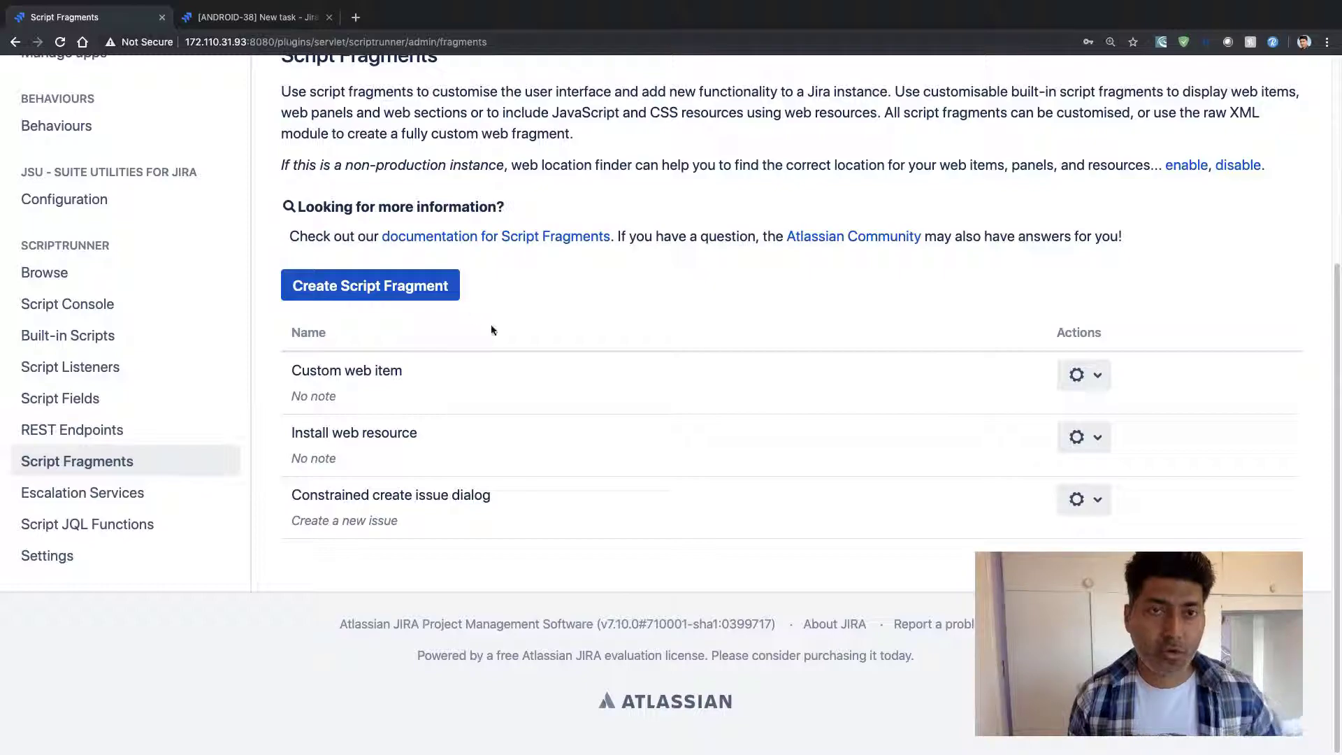
- Reload issue ANDROID-38 and check its additional actions for the "Create a bug" item
{"action": "key", "text": "ctrl+Tab"}
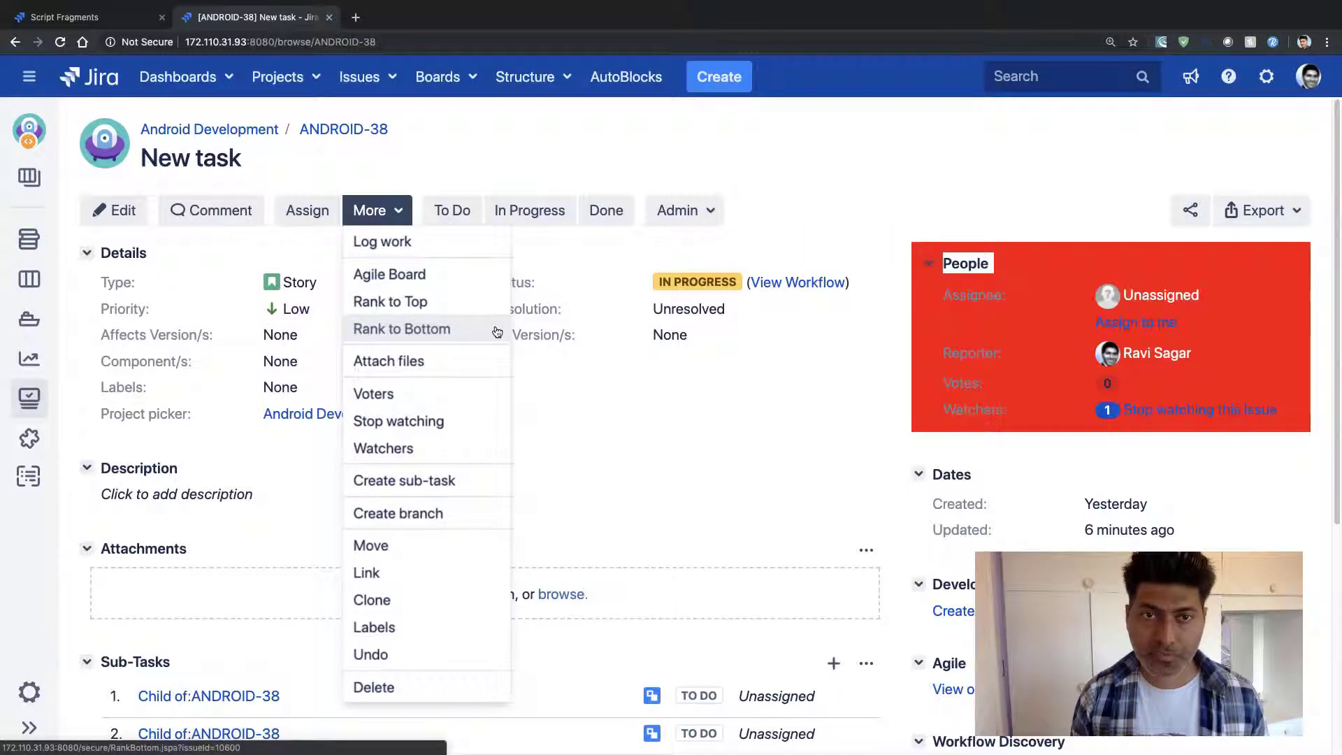
{"action": "left_click", "coordinate": [643, 126]}
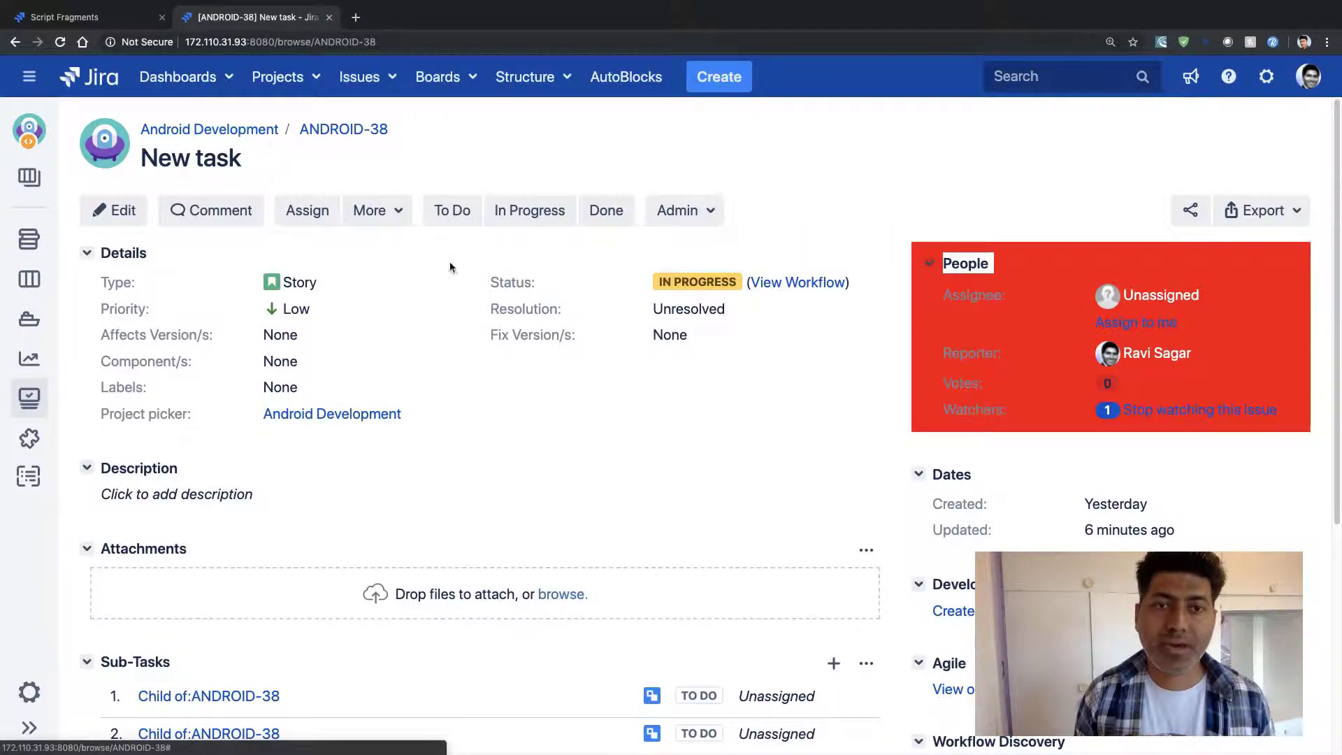
{"action": "mouse_move", "coordinate": [671, 285]}
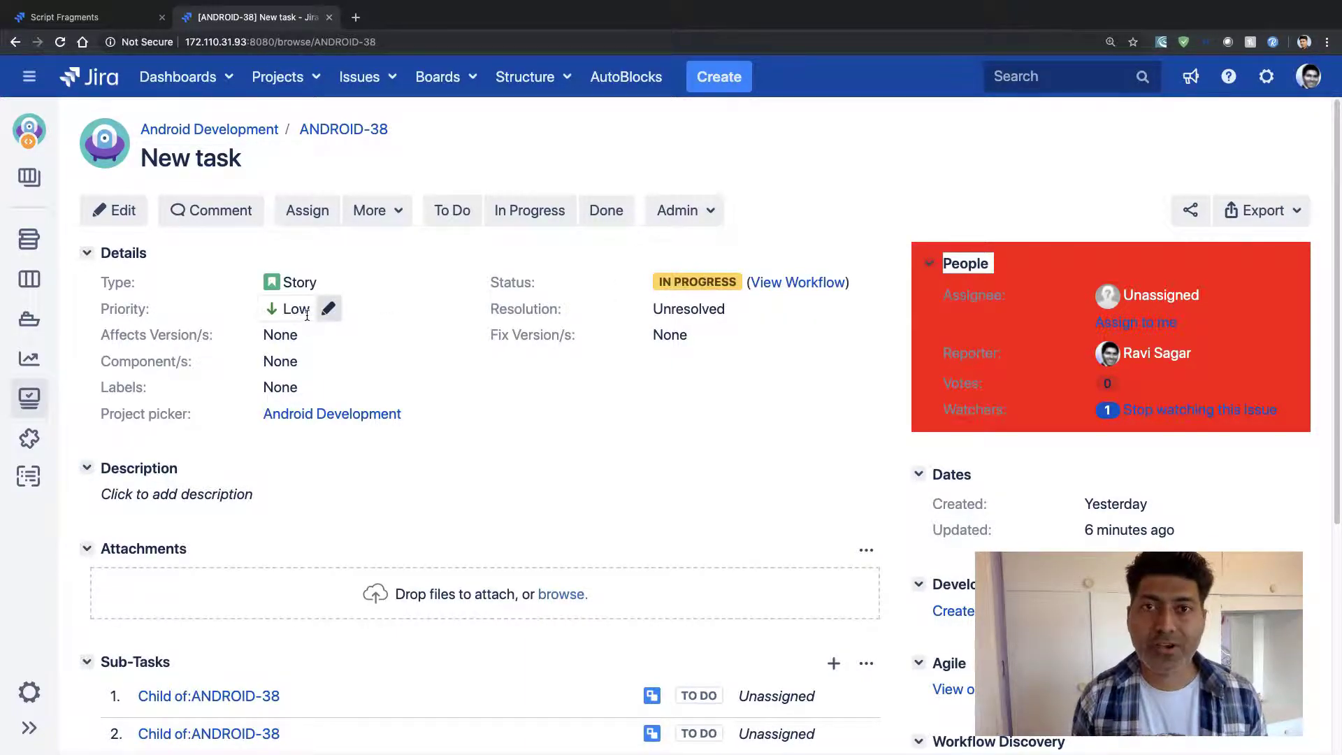
{"action": "left_click", "coordinate": [60, 43]}
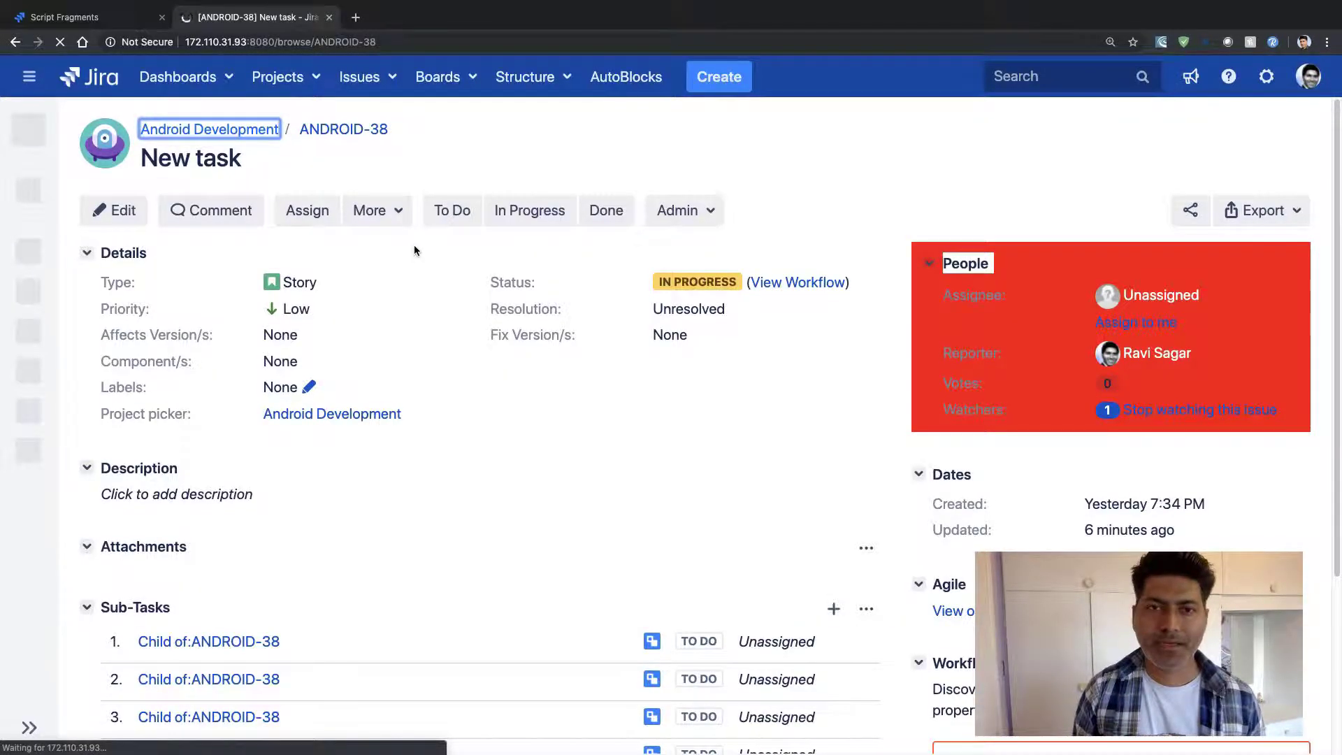
{"action": "left_click", "coordinate": [396, 212]}
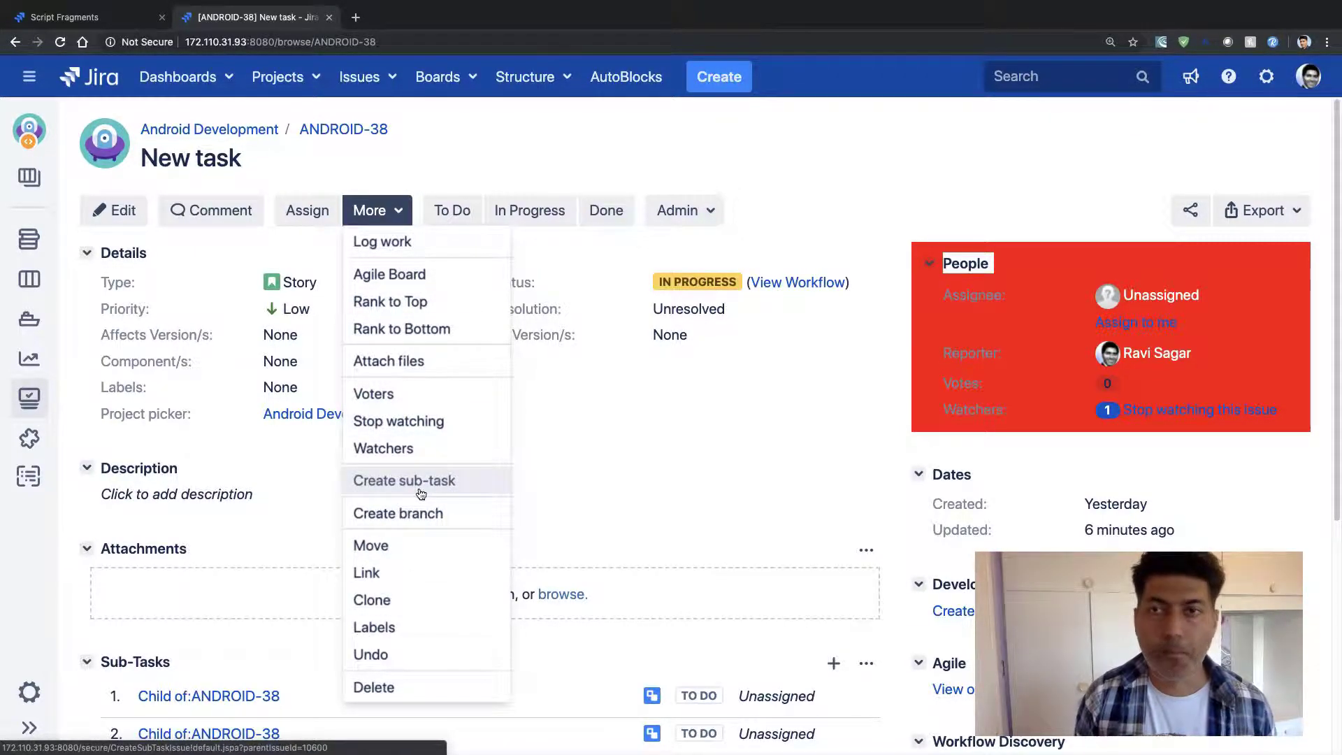
{"action": "left_click", "coordinate": [594, 498]}
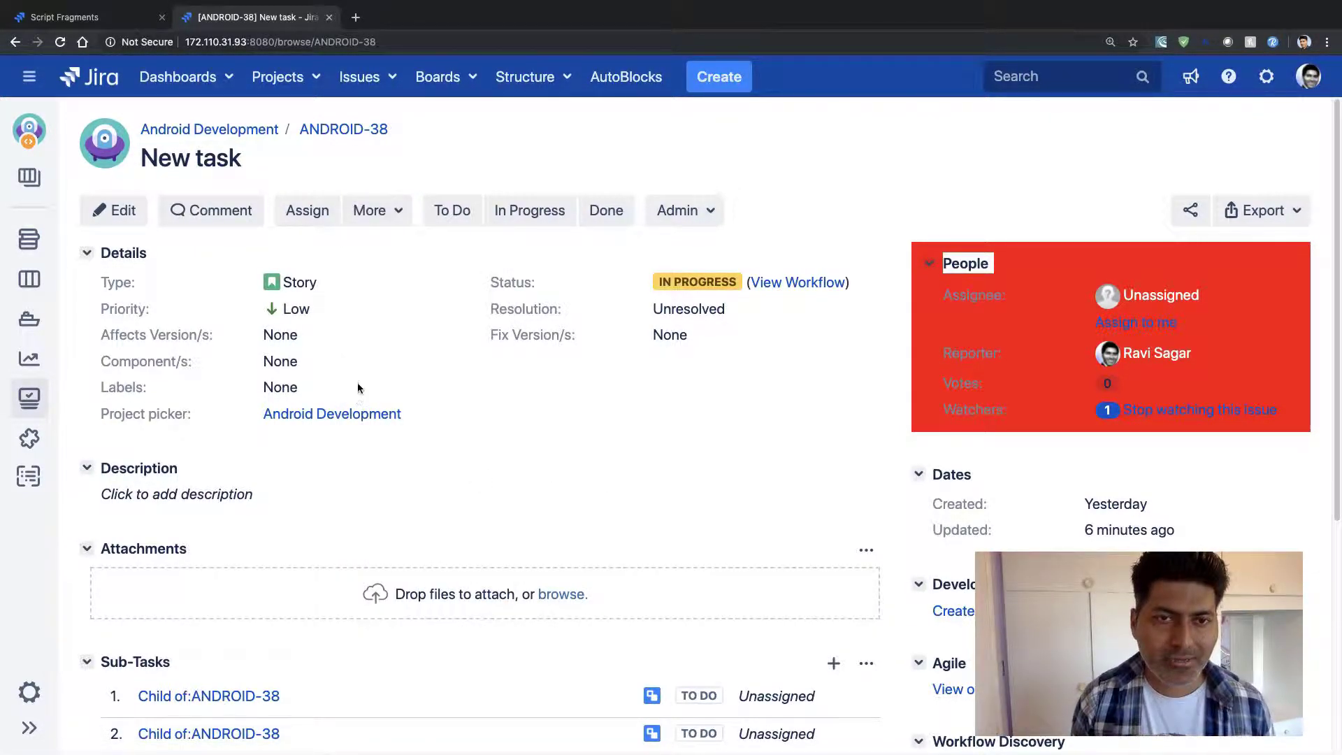
- Set the priority of ANDROID-38 to Highest and recheck its additional actions for the "Create a bug" item
{"action": "left_click", "coordinate": [332, 312]}
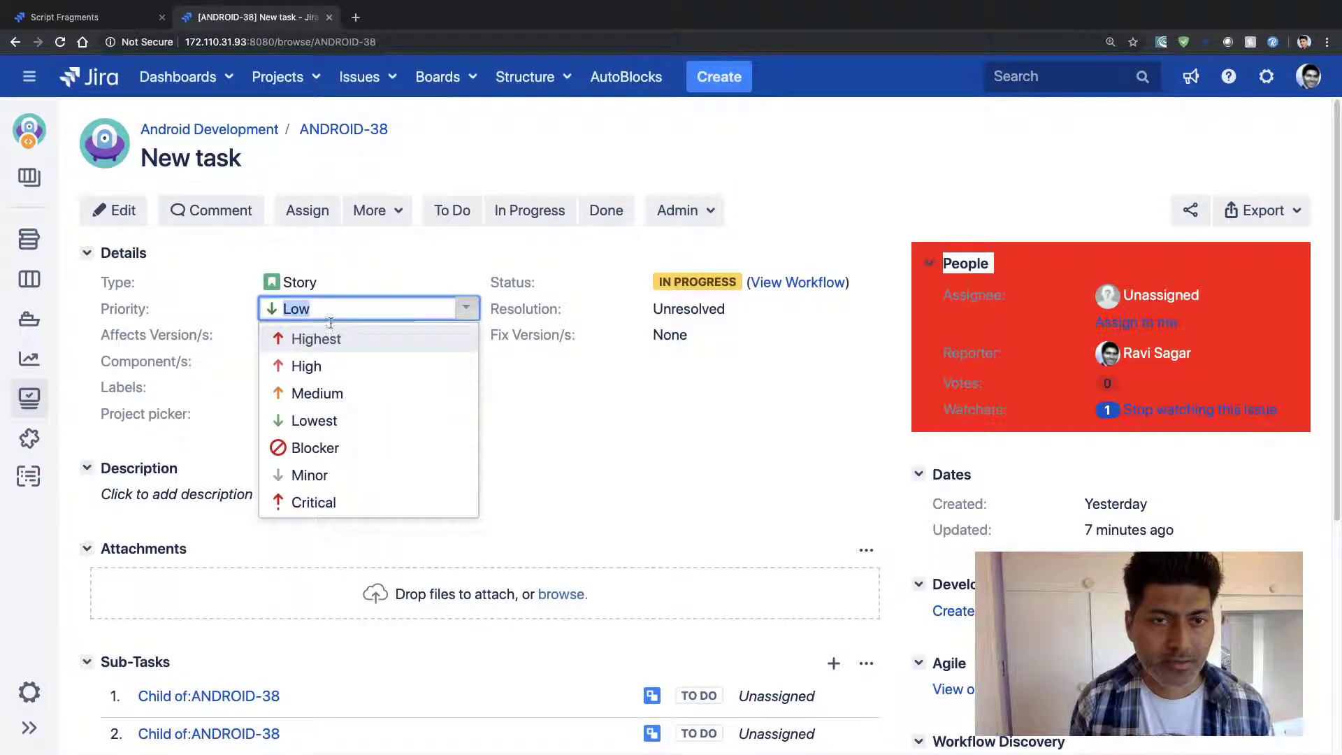
{"action": "left_click", "coordinate": [328, 339]}
{"action": "left_click", "coordinate": [430, 339]}
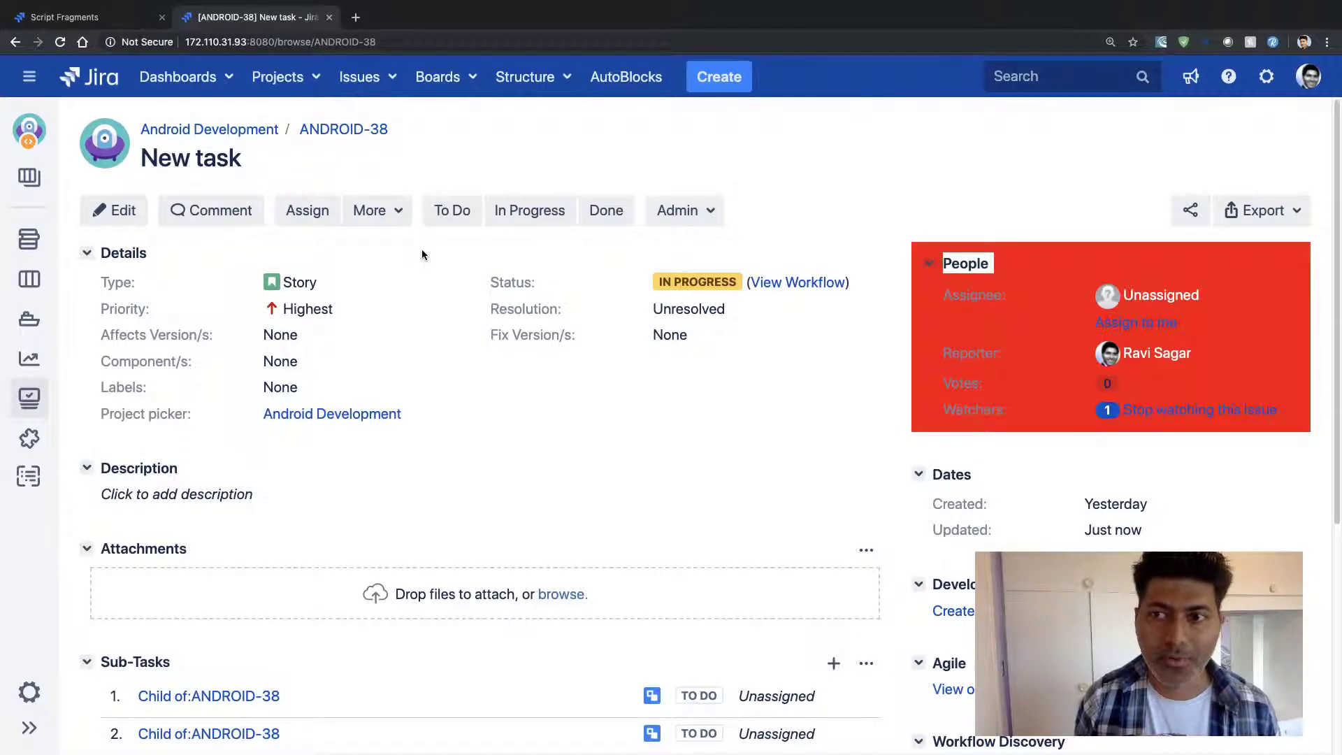
{"action": "left_click", "coordinate": [395, 226]}
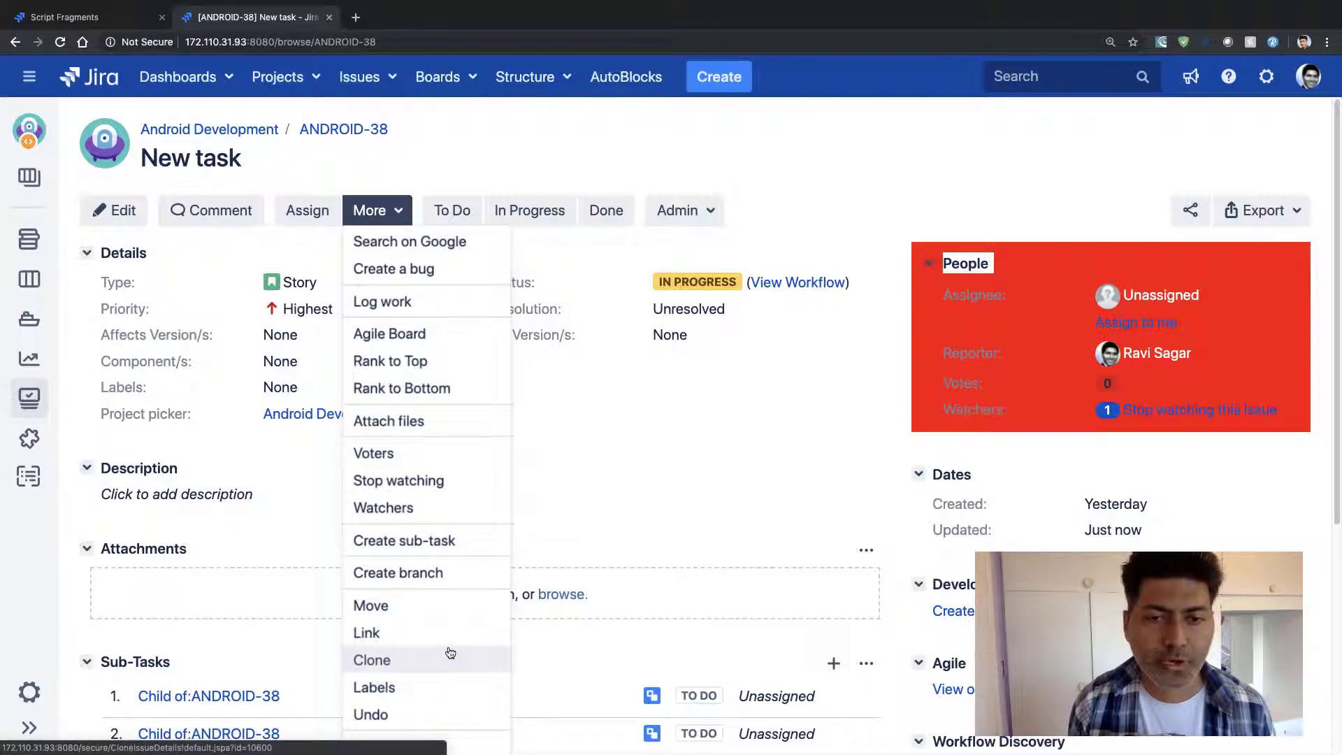
{"action": "left_click", "coordinate": [645, 467]}
{"action": "scroll", "coordinate": [645, 467], "scroll_direction": "down", "scroll_amount": 3}
{"action": "scroll", "coordinate": [609, 471], "scroll_direction": "up", "scroll_amount": 3}
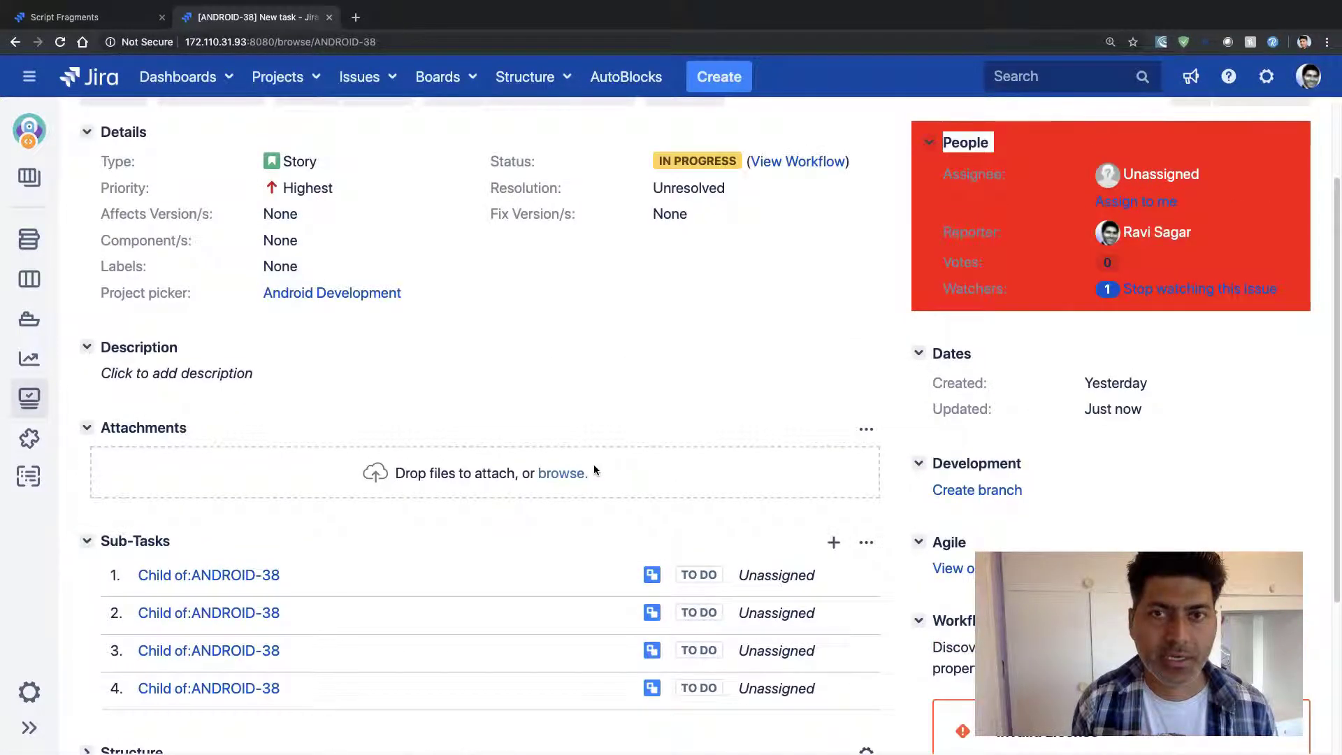
- Run the "Create a bug" action from ANDROID-38 and check the project on the issue form
{"action": "scroll", "coordinate": [393, 237], "scroll_direction": "down", "scroll_amount": 1}
{"action": "left_click", "coordinate": [395, 187]}
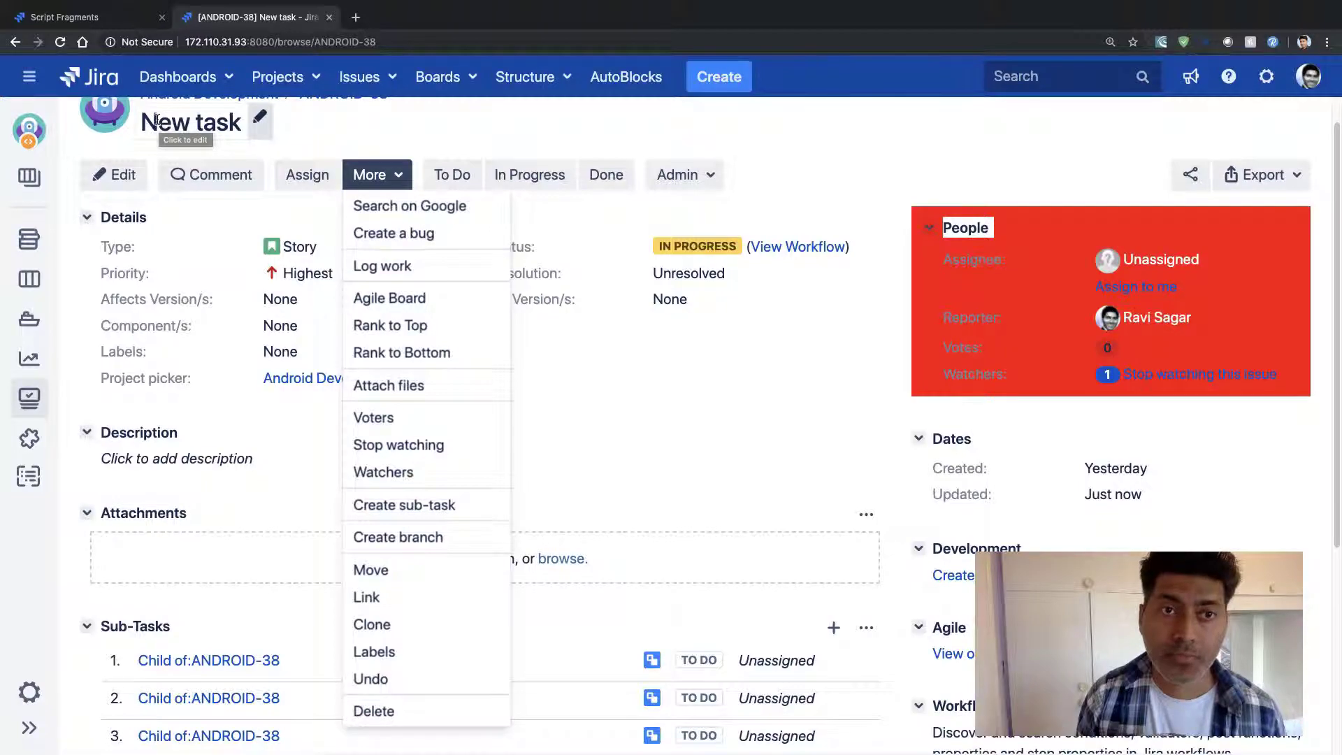
{"action": "left_click", "coordinate": [440, 236]}
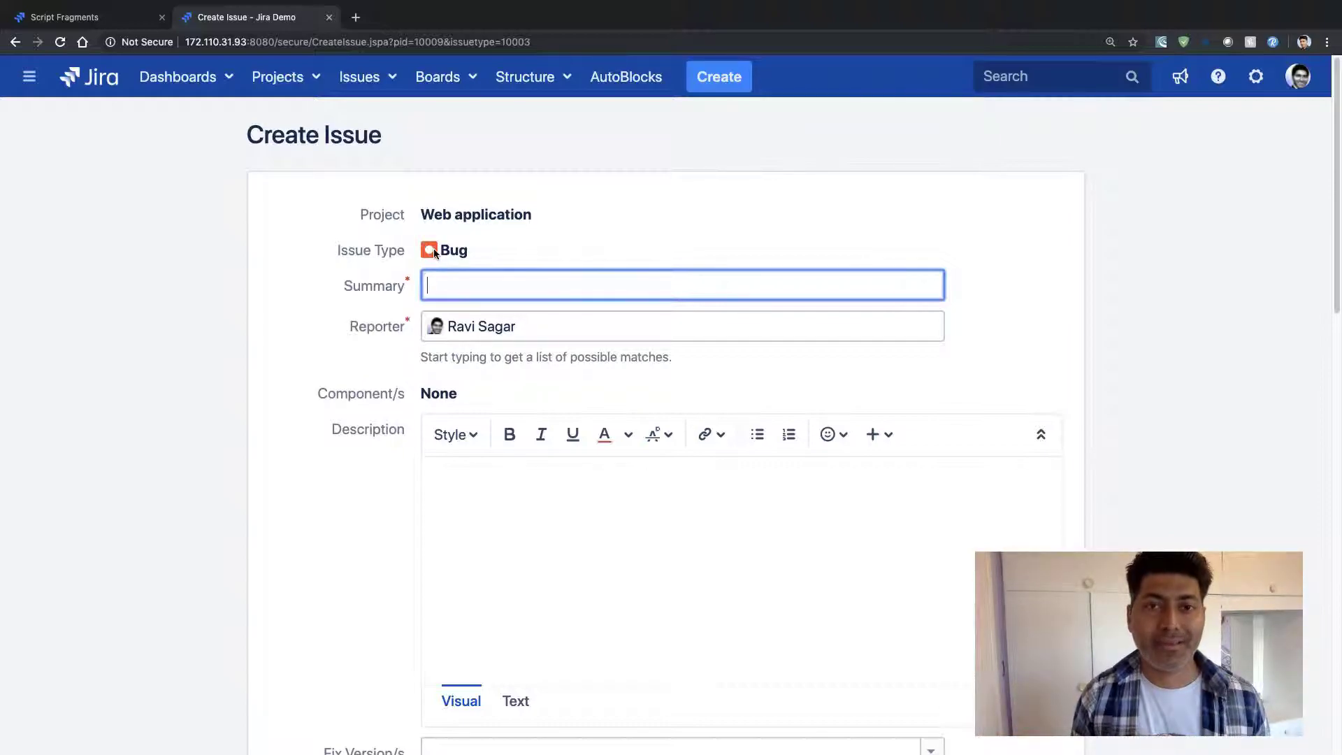
{"action": "triple_click", "coordinate": [457, 215]}
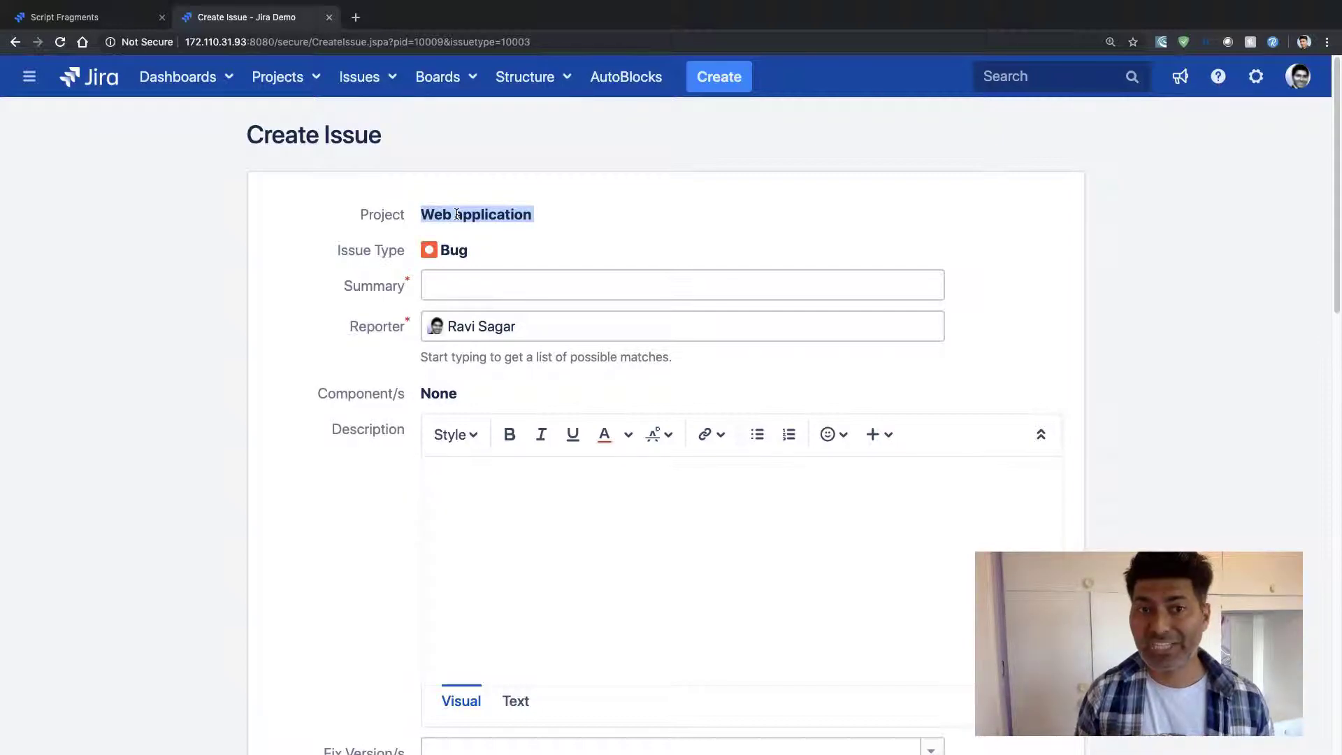
- Enter "Bug from" as the summary and create the bug in the Web application project
{"action": "left_click", "coordinate": [552, 293]}
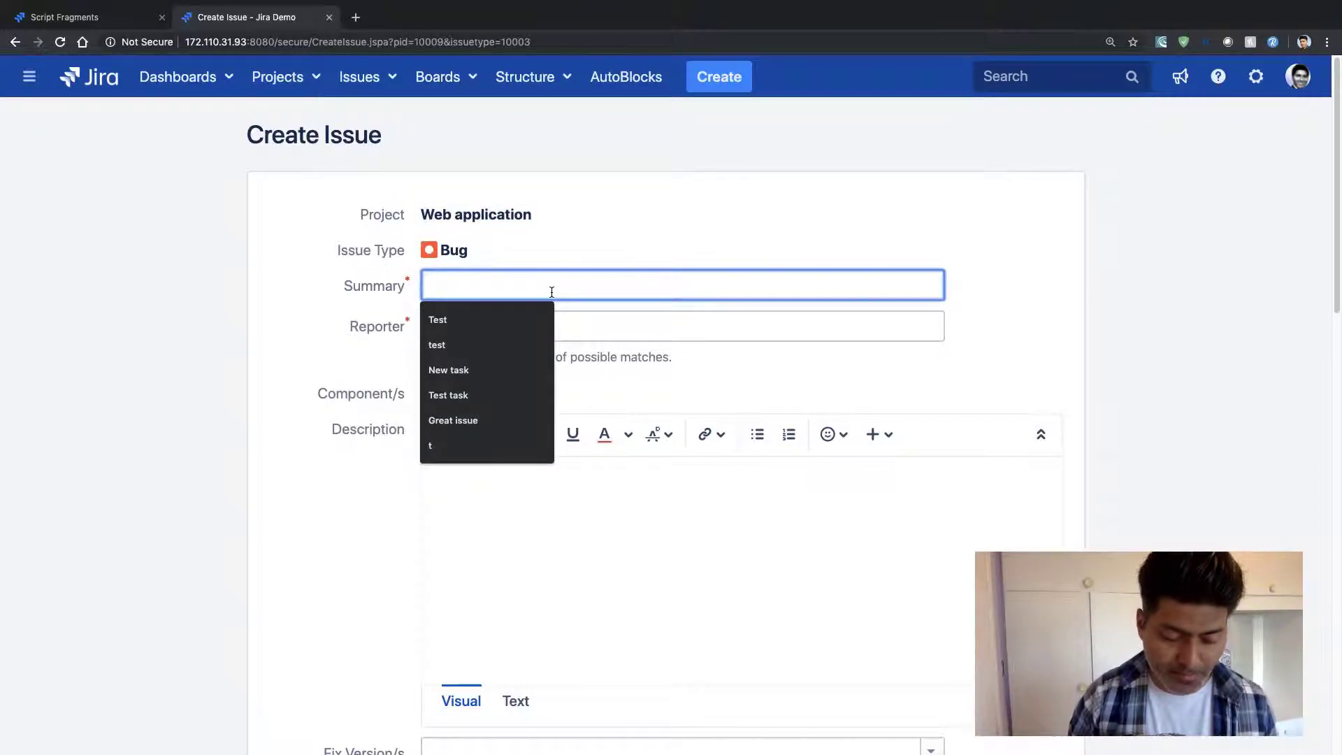
{"action": "type", "text": "Bug"}
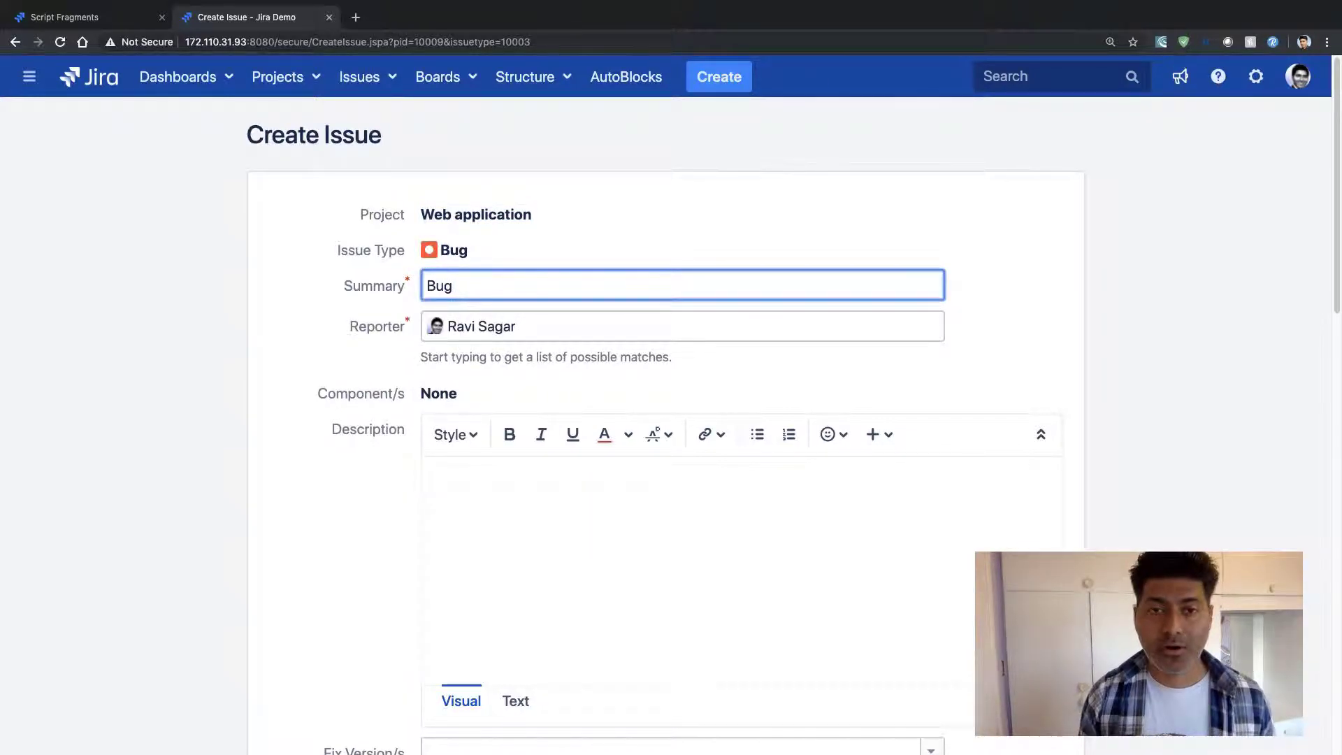
{"action": "type", "text": " from"}
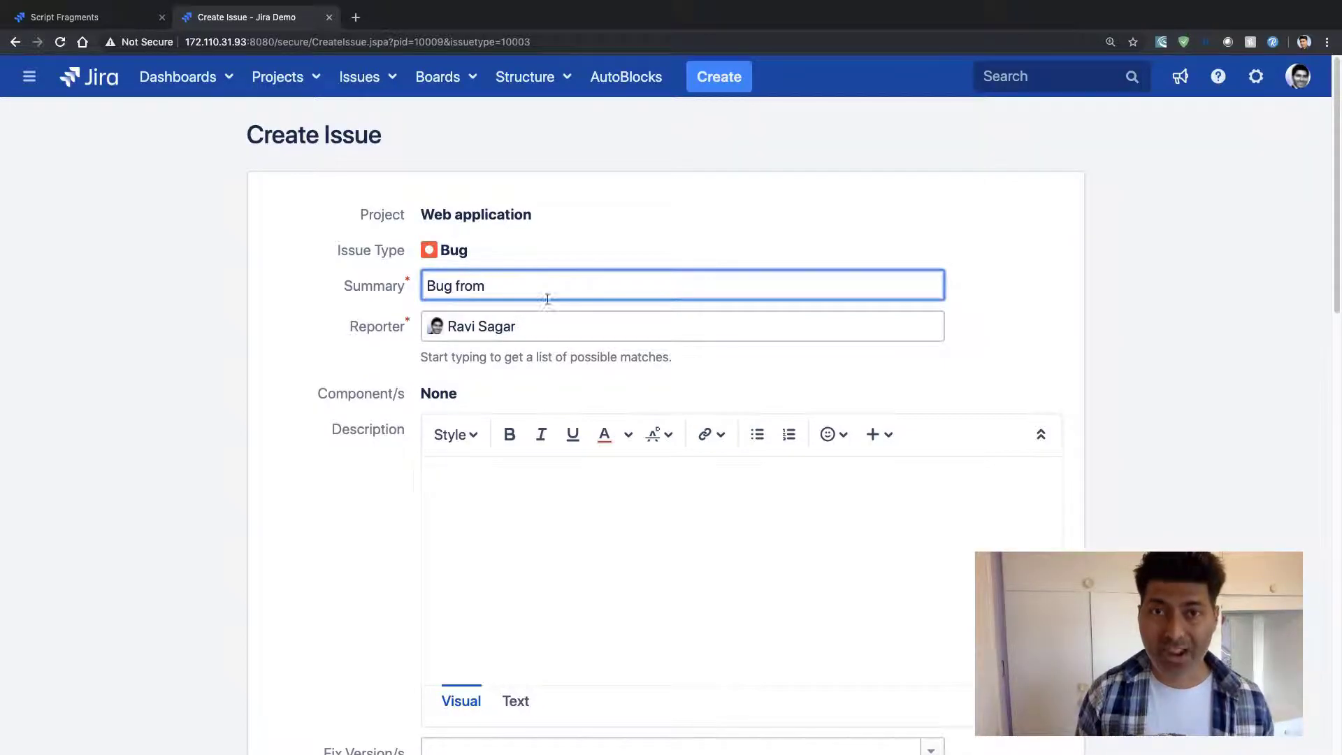
{"action": "scroll", "coordinate": [532, 336], "scroll_direction": "down", "scroll_amount": 15}
{"action": "left_click", "coordinate": [461, 590]}
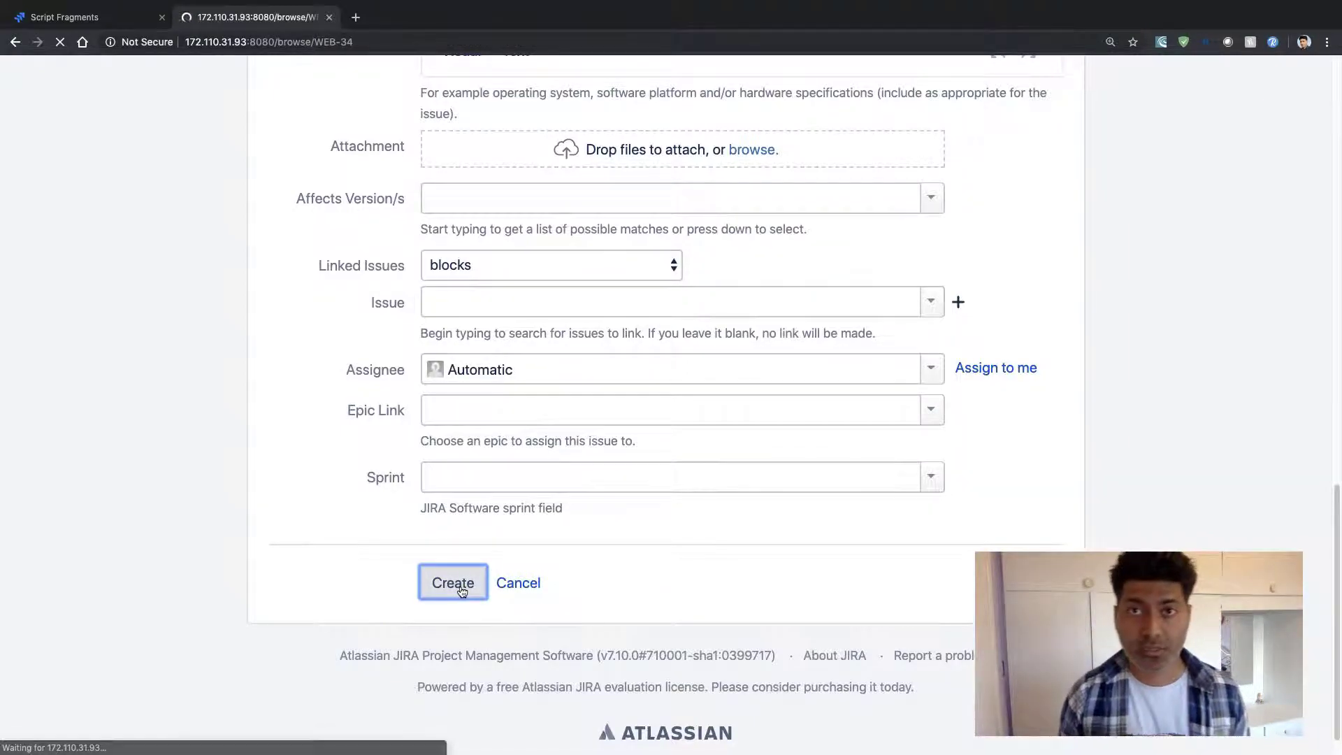